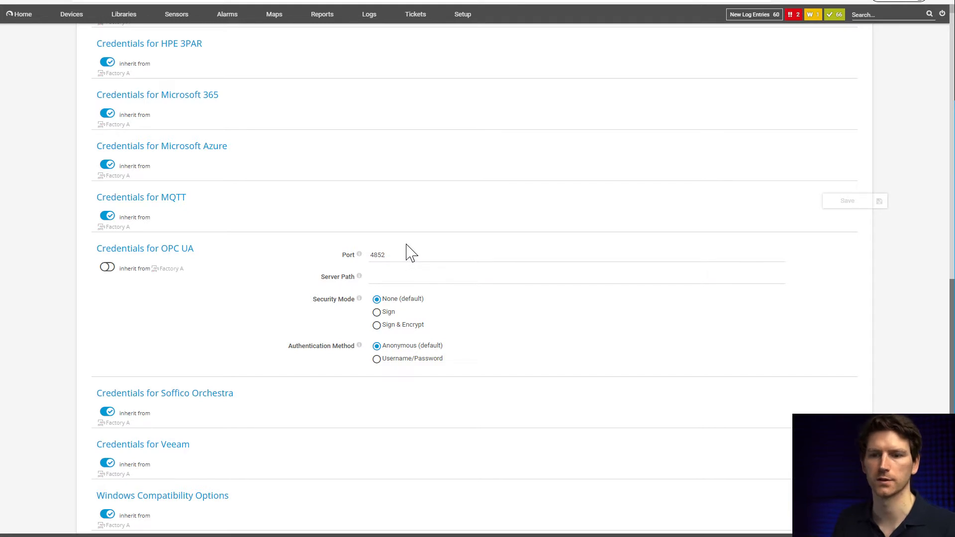
Step: Examine the Port and Server Path settings in the OPC UA credentials
left_click(407, 256)
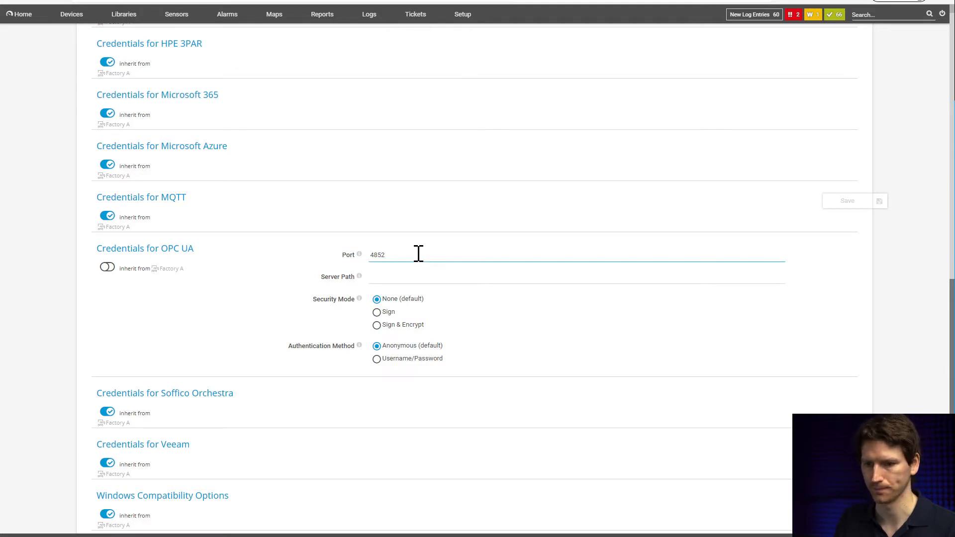
left_click(379, 278)
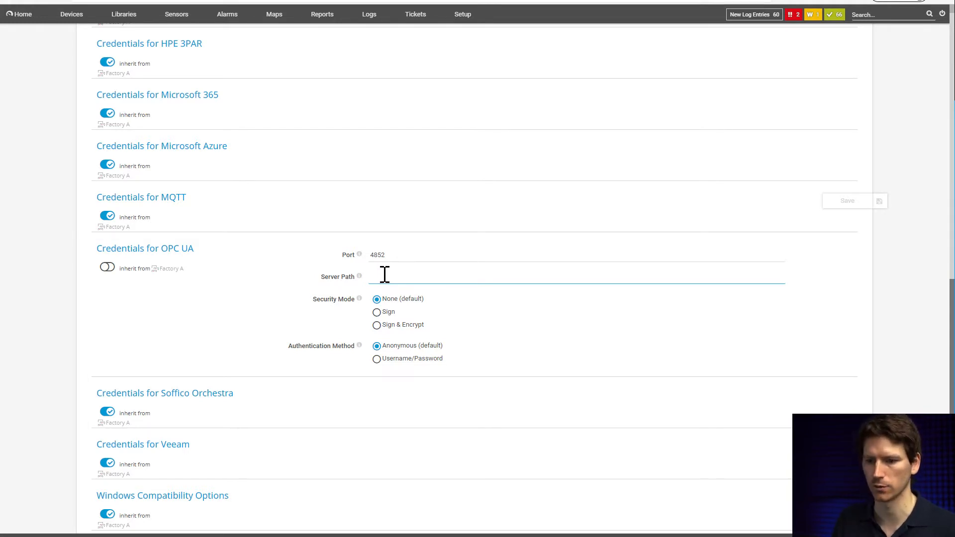
scroll(409, 273, "down", 2)
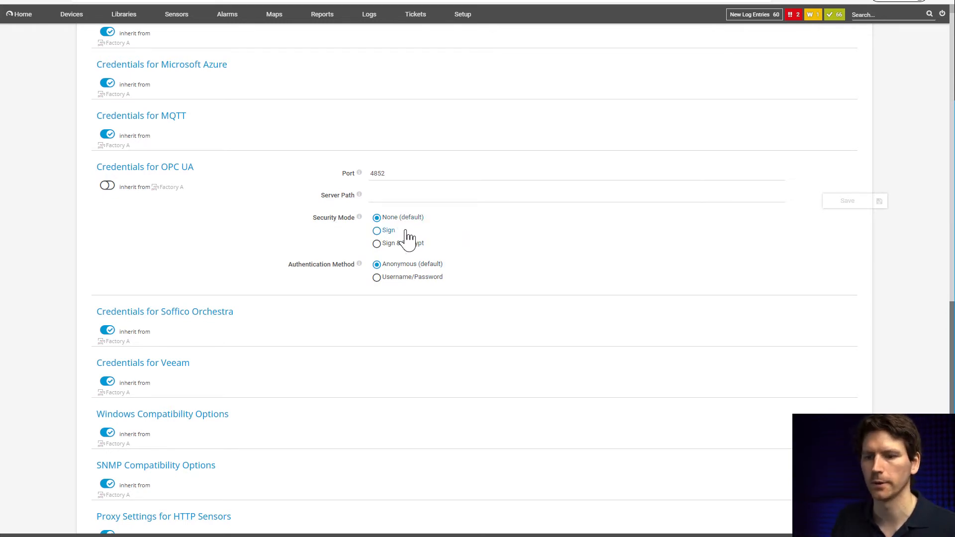
Step: Try the Sign & Encrypt security mode for OPC UA, inspect its certificate and key fields, and switch back to None
left_click(413, 244)
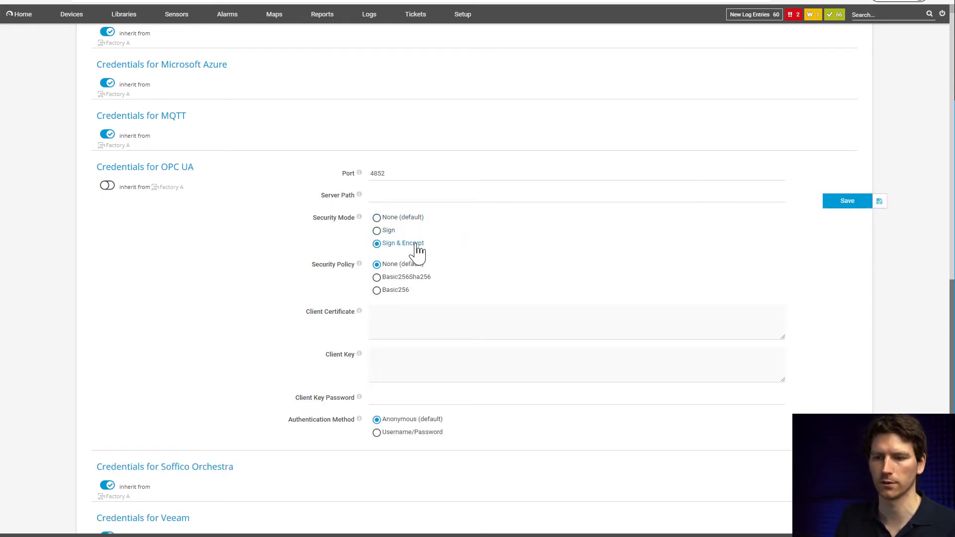
scroll(417, 243, "down", 2)
left_click(397, 242)
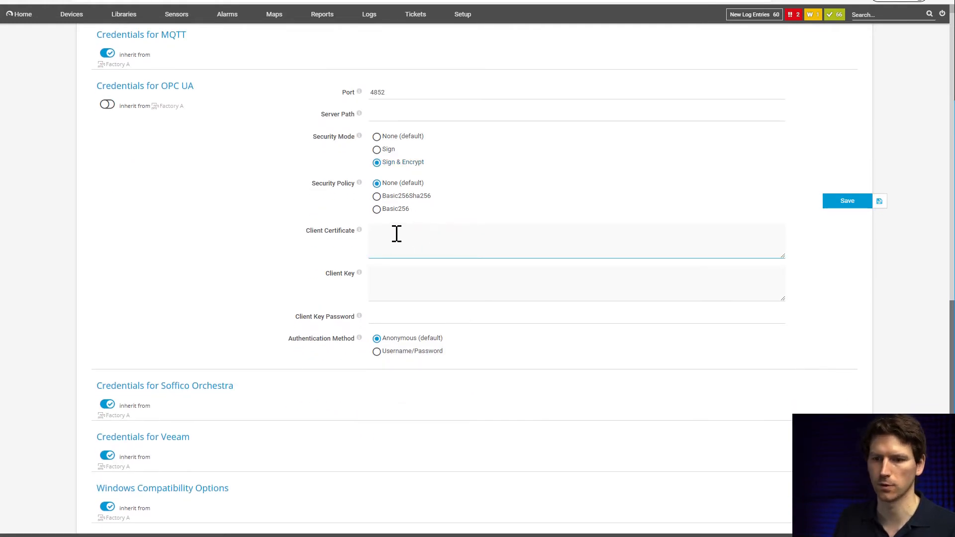
left_click(387, 273)
left_click(390, 342)
left_click(397, 317)
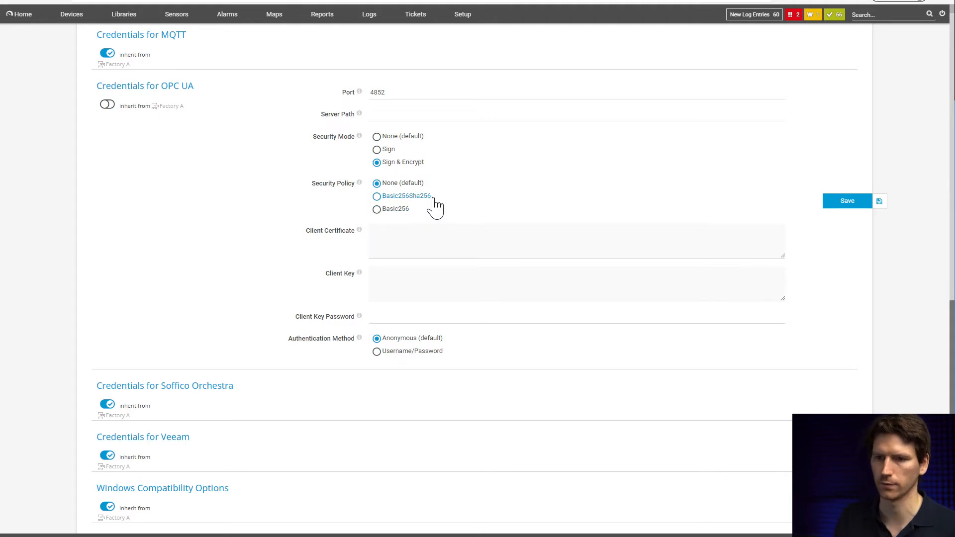
left_click(402, 142)
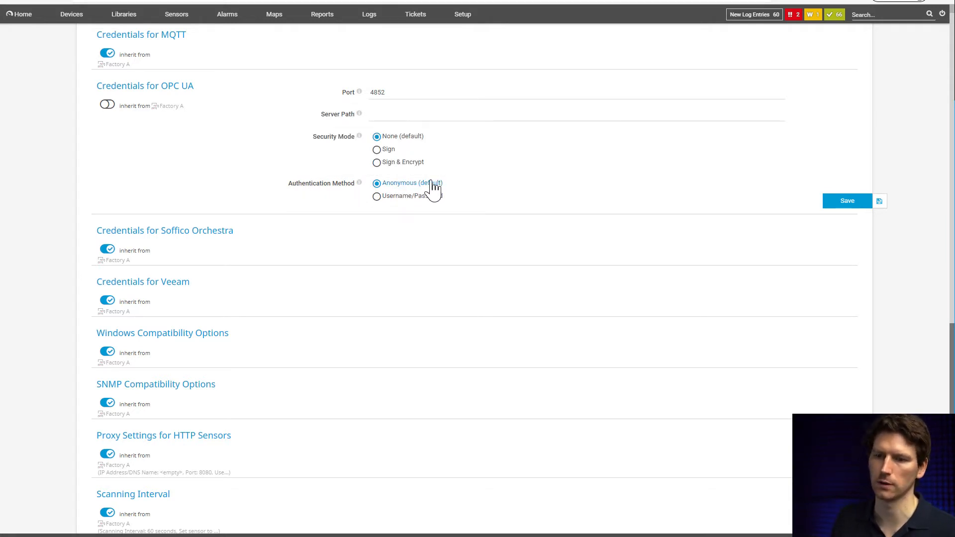
Step: Check the Username/Password authentication option, set the OPC UA authentication method to Anonymous, and save the device settings
left_click(390, 200)
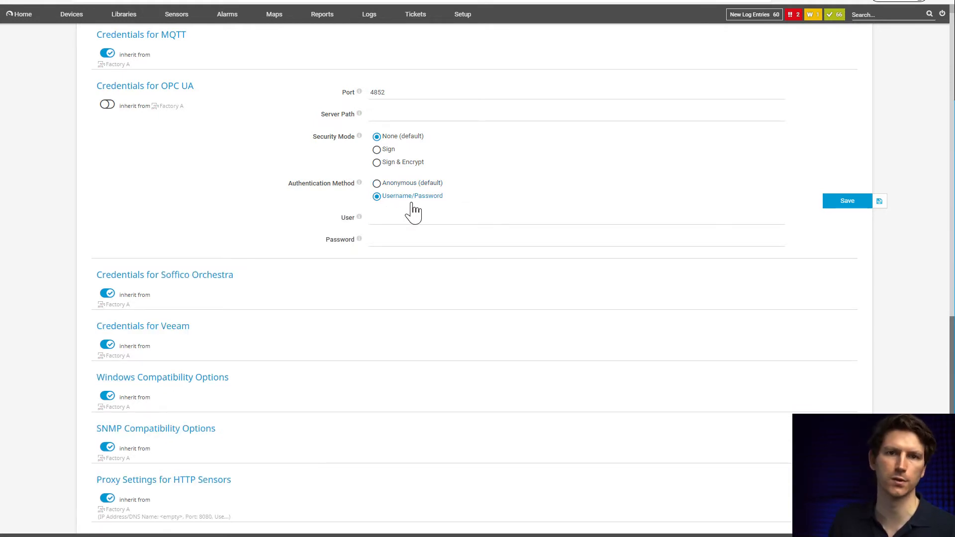
left_click(401, 184)
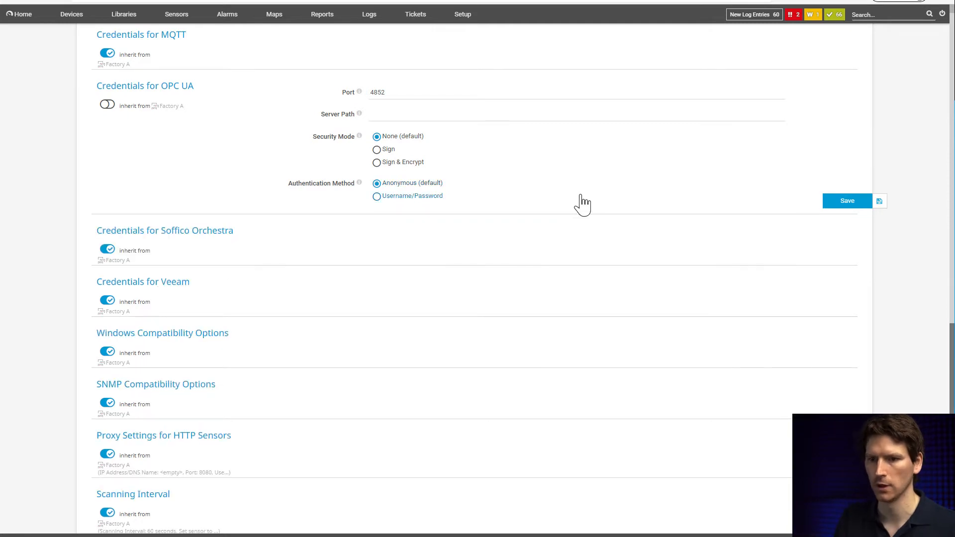
left_click(852, 204)
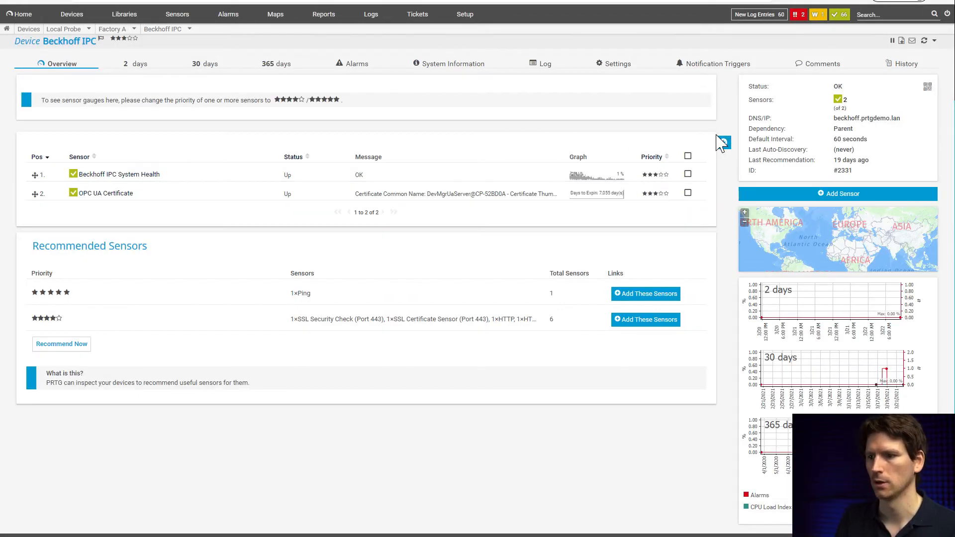
Step: Start adding a sensor to the Beckhoff IPC device, search for "opc ua", and choose the OPC UA Custom sensor type
left_click(699, 145)
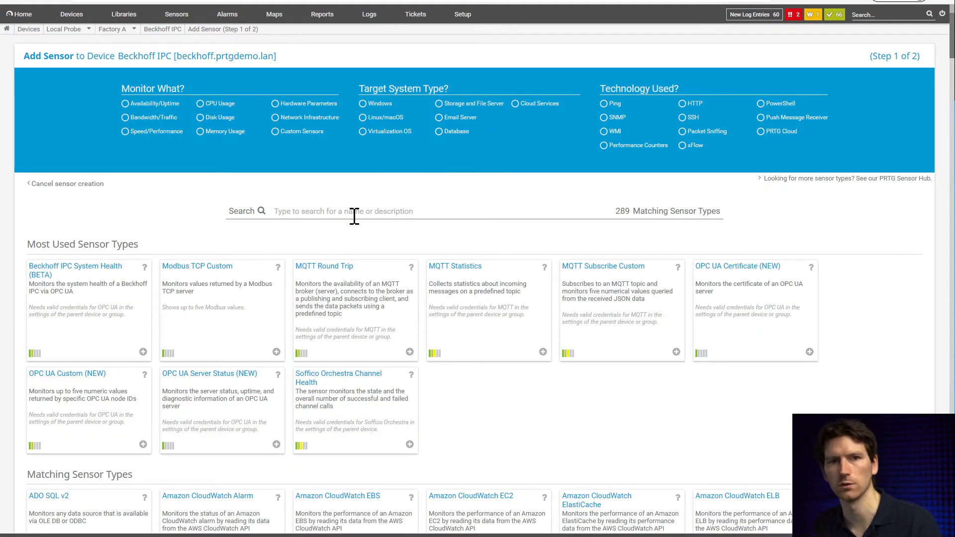
type("opc ua")
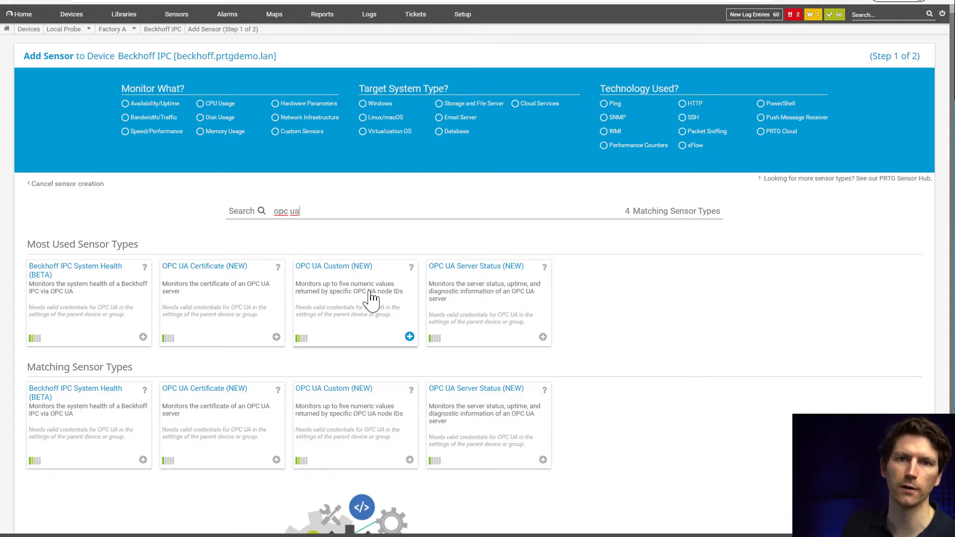
left_click(347, 301)
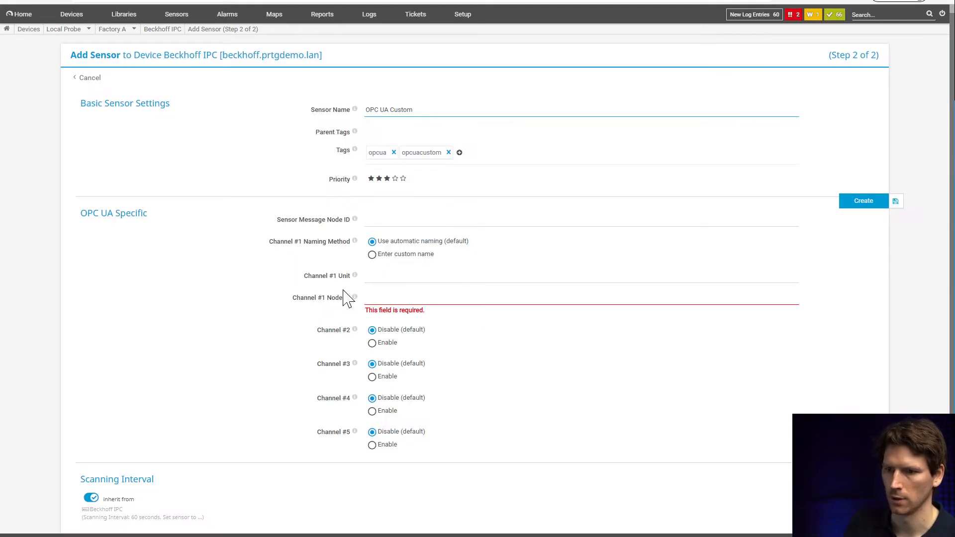
Step: Name the sensor "IPC Health" and set its Sensor Message Node ID to ns=2;s=Modules|OperatingSystem|Windows 10|0x8nn0|0x03
left_click_drag(430, 111, 221, 98)
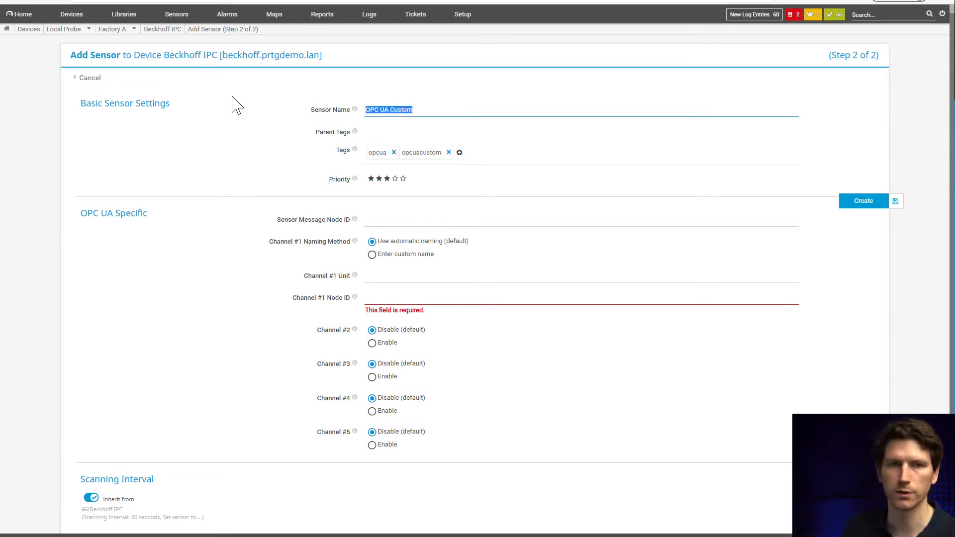
type("IPC Health")
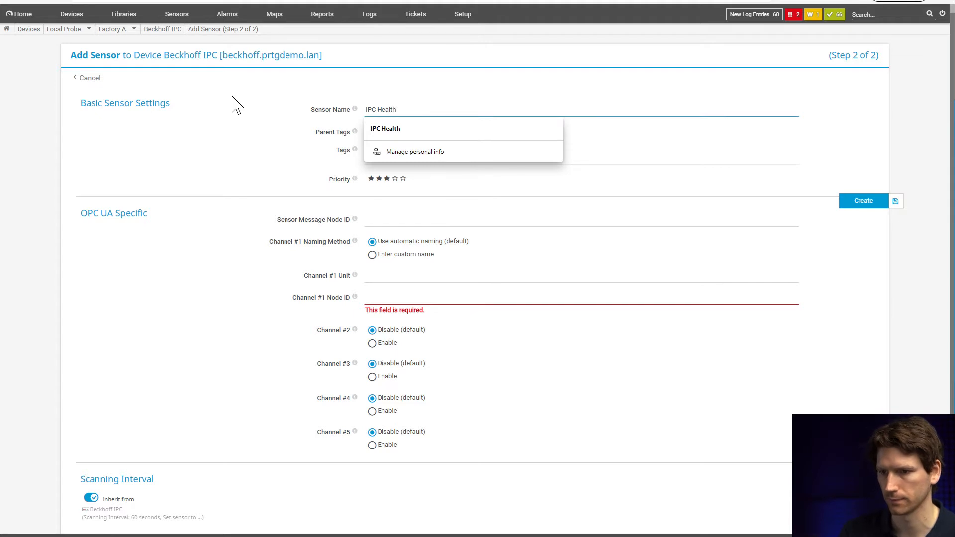
left_click(560, 189)
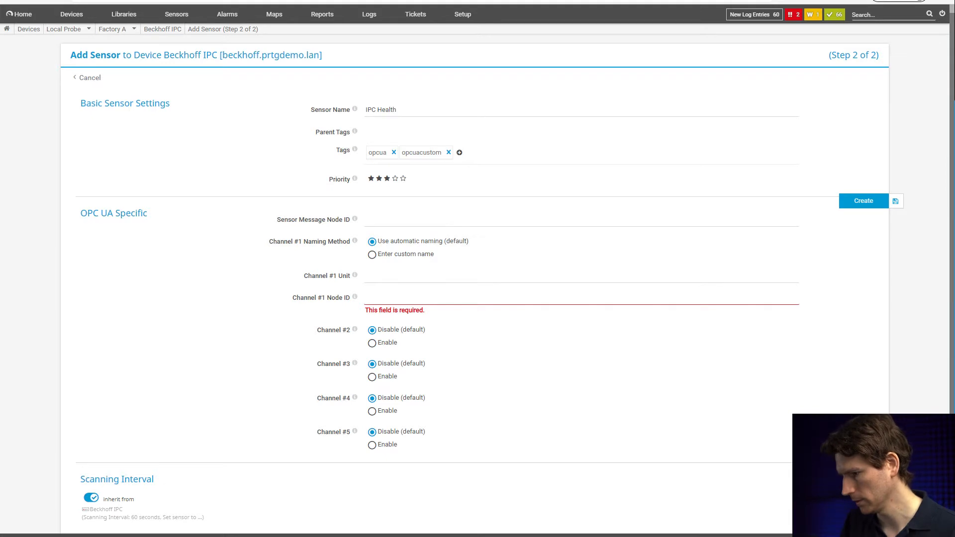
left_click(407, 216)
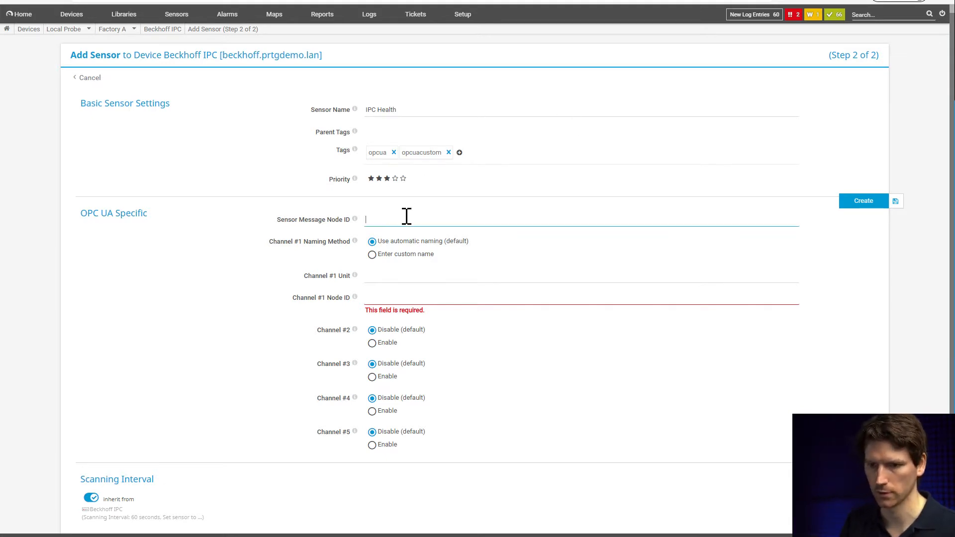
type("ns=2;s=Modules|OperatingSystem|Windows 10|0x8nn0|0x03")
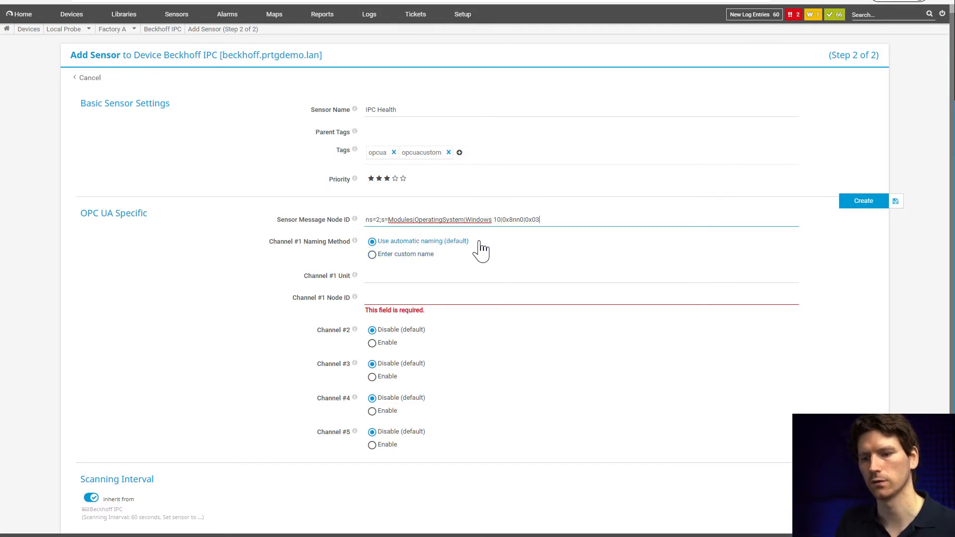
Step: Configure channel #1 with automatic naming, unit %, and node ID ns=2;s=Modules|CPU|CPU0|0x8nn1|0x02
left_click(451, 256)
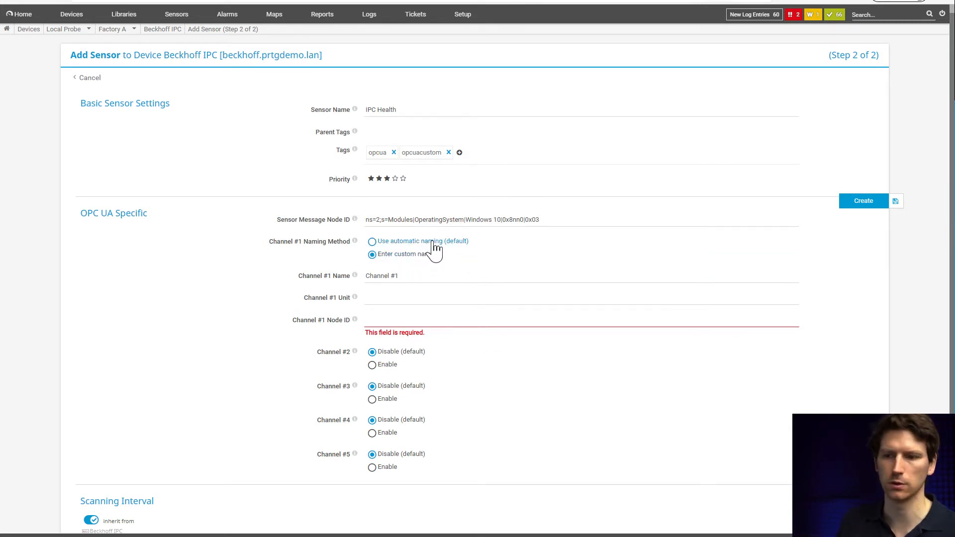
left_click(433, 244)
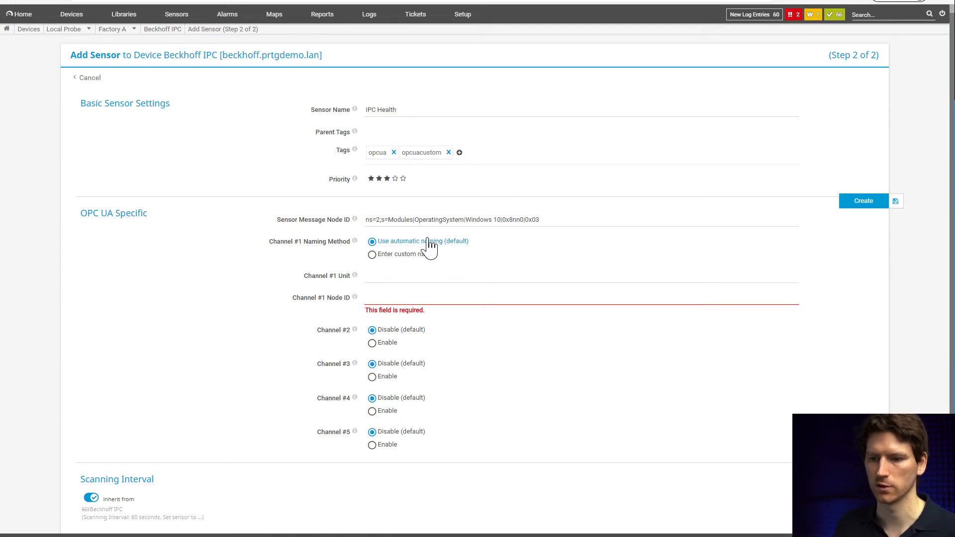
left_click(397, 281)
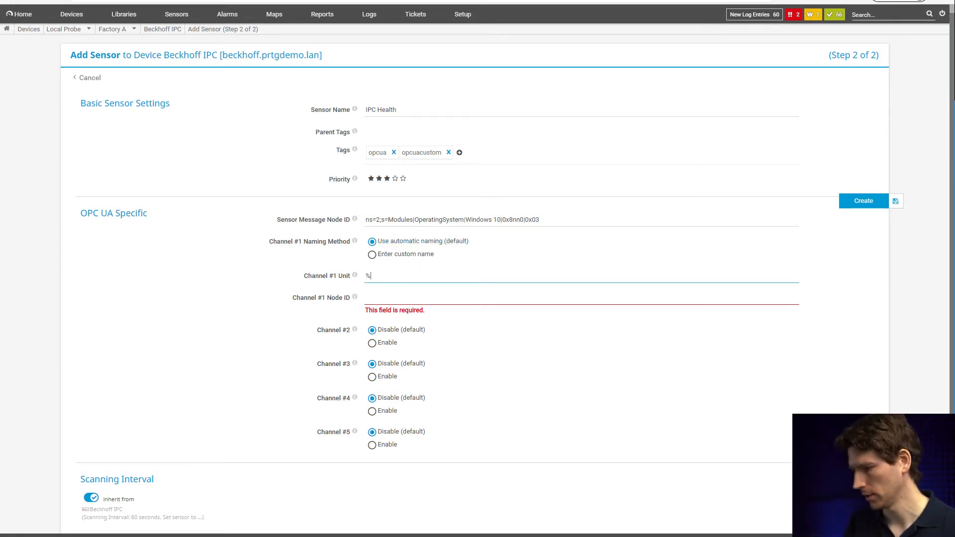
key("Tab")
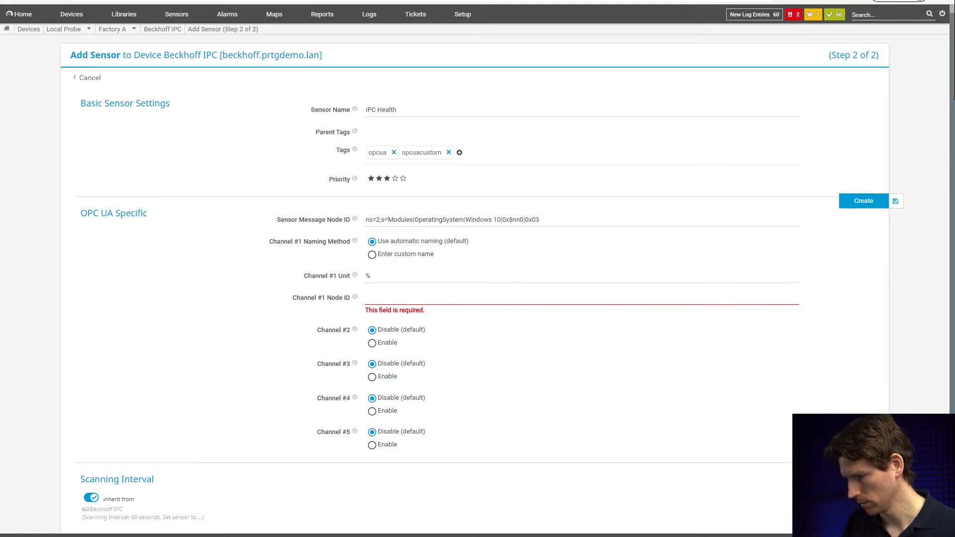
type("ns=2;s=Modules|CPU|CPU0|0x8nn1|0x02")
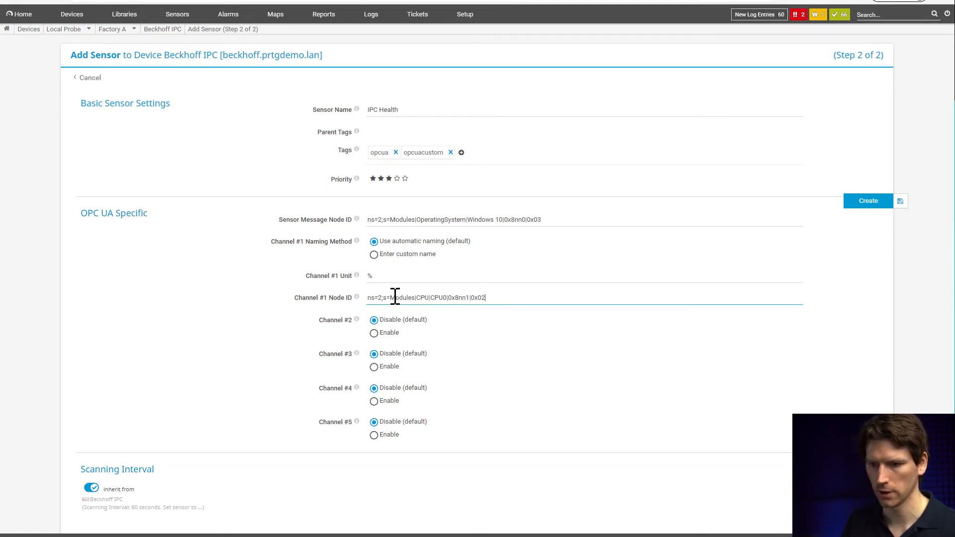
Step: Enable channel #2 and give it node ID ns=2;s=Modules|CPU|CPU0|0x8nn1|0x03 and unit °C
left_click(392, 333)
scroll(397, 341, "down", 2)
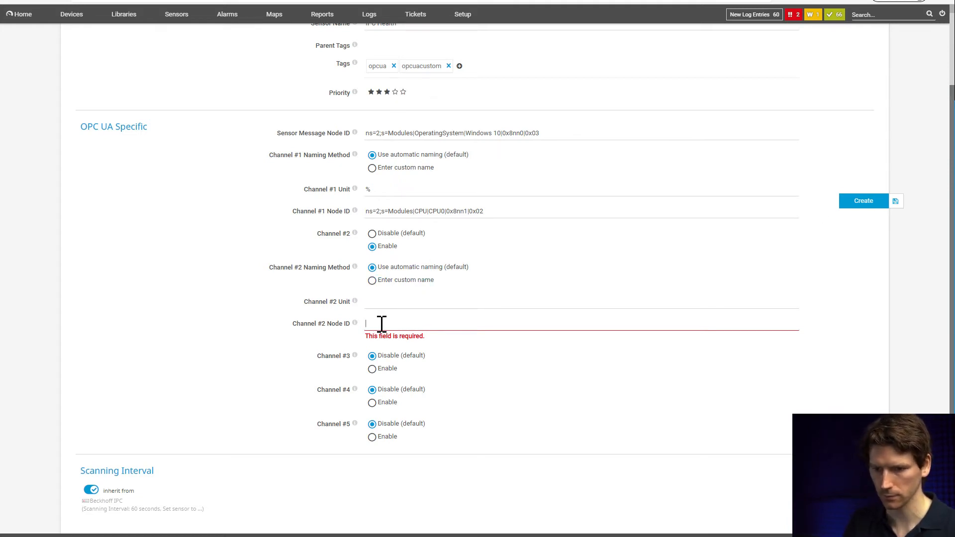
type("ns=2;s=Modules|CPU|CPU0|0x8nn1|0x03")
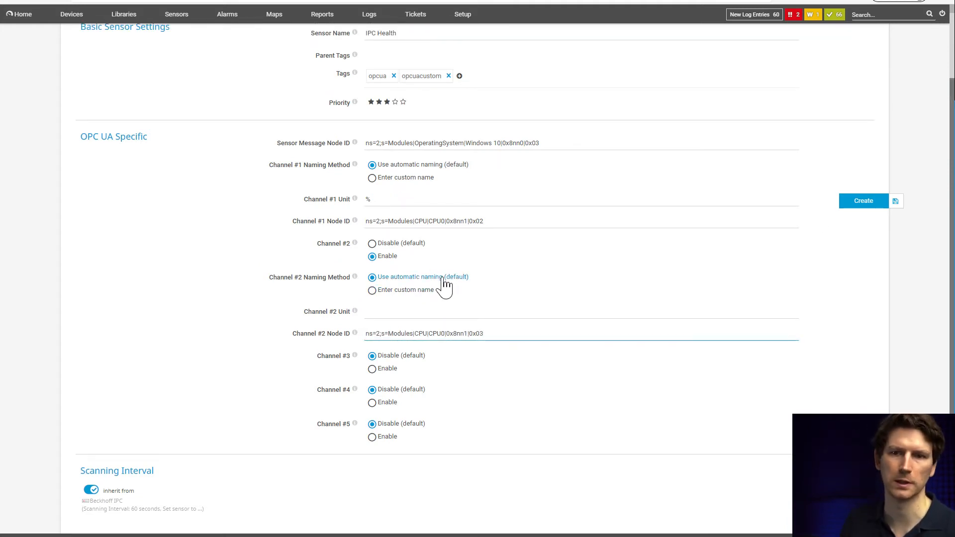
left_click(409, 308)
type("°")
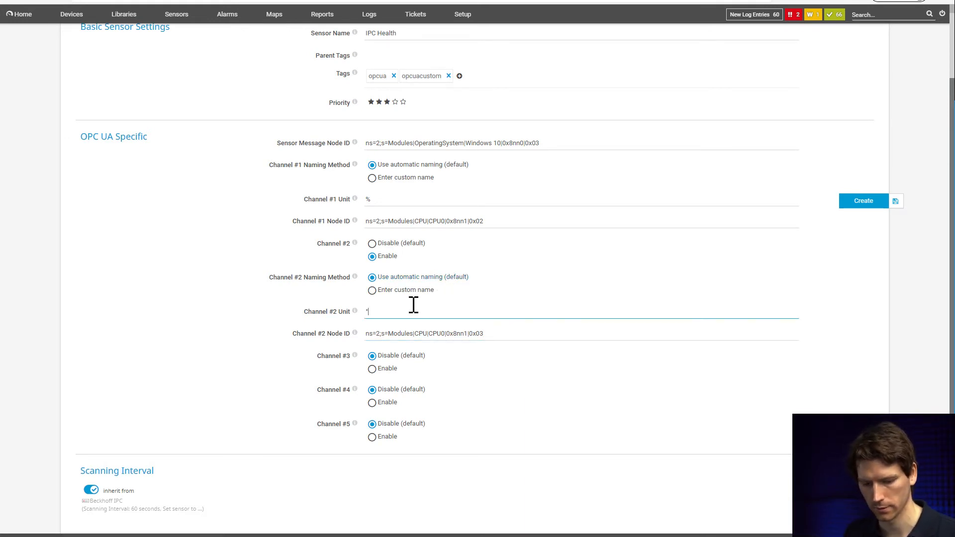
type("C")
Step: Enable channel #3 and give it node ID ns=2;s=Modules|FAN|FAN 1|0x8nn1|0x01 and unit rpm
left_click(388, 370)
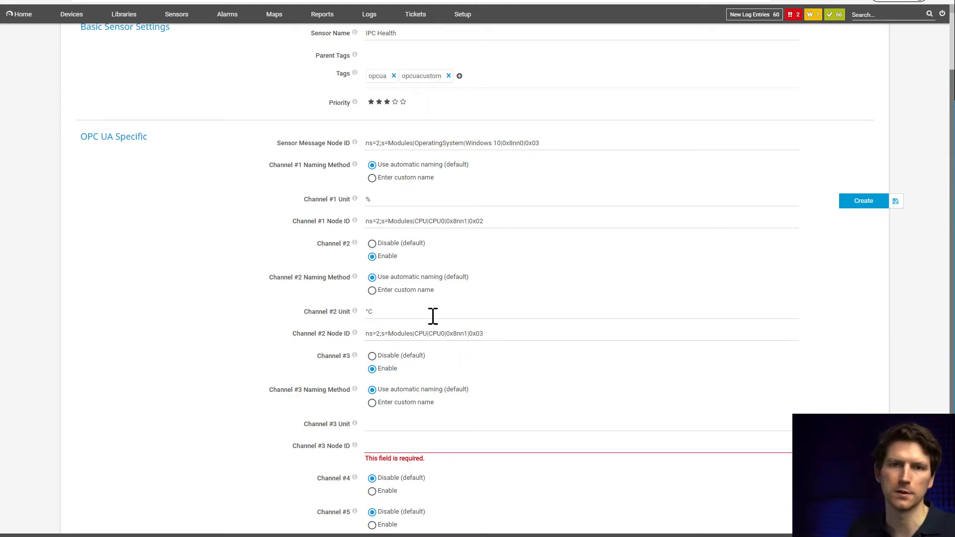
left_click(404, 424)
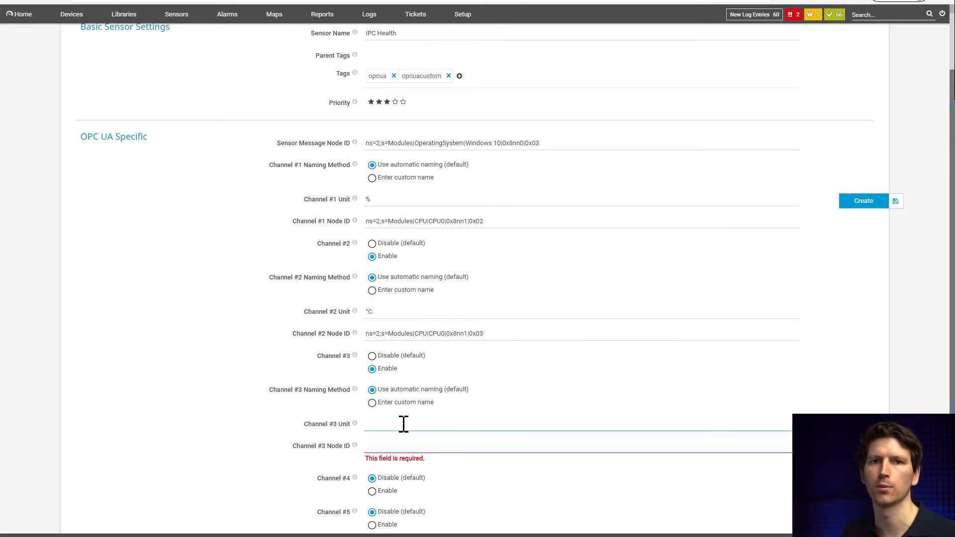
left_click(387, 436)
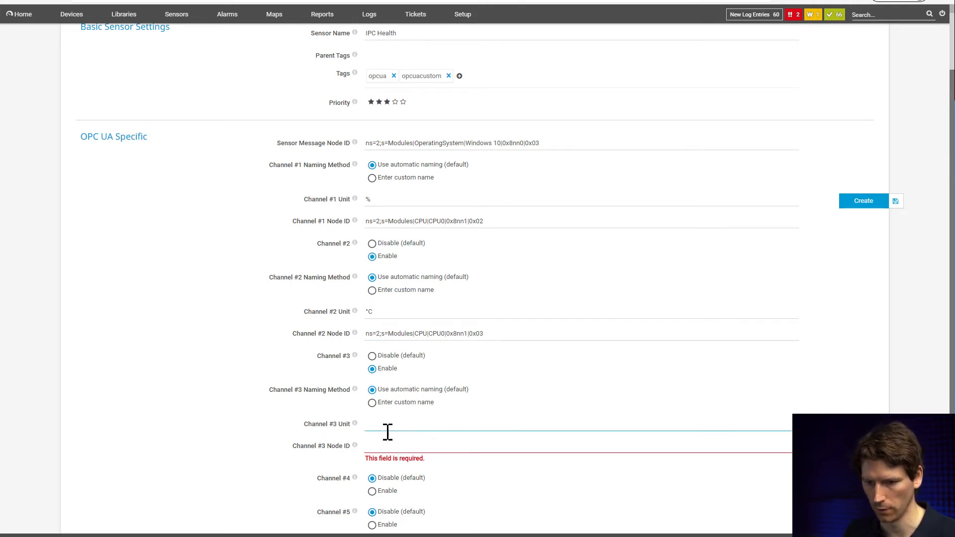
type("ns=2;s=Modules|FAN|FAN 1|0x8nn1|0x01")
left_click(391, 420)
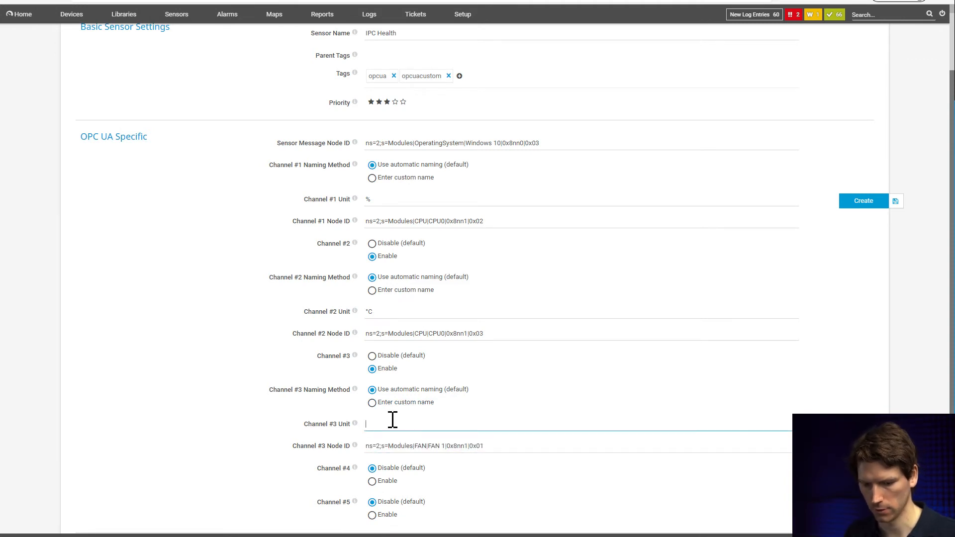
type("rpm")
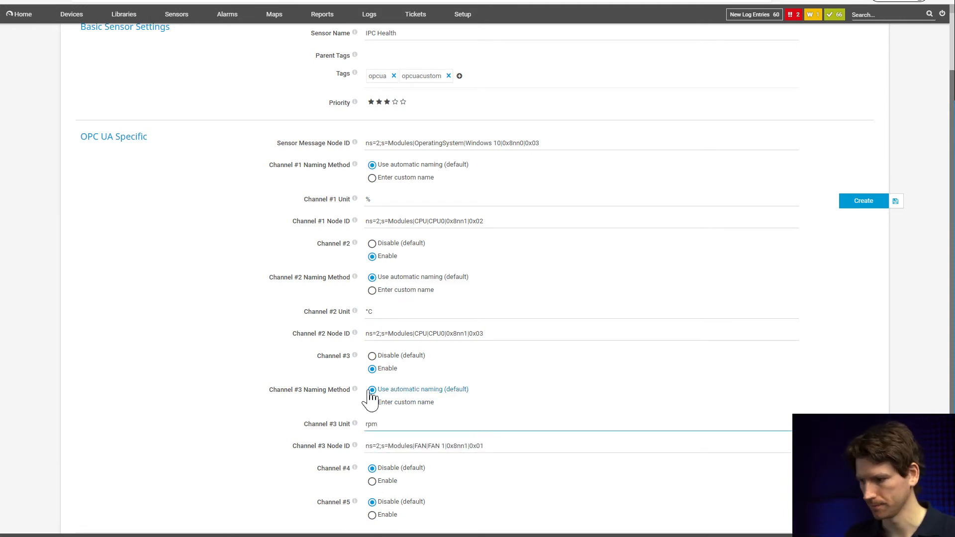
Step: Enable channel #4 and set its node ID to ns=2;s=Modules|Misc|Misc|0x8nn1|0x04
scroll(383, 428, "down", 2)
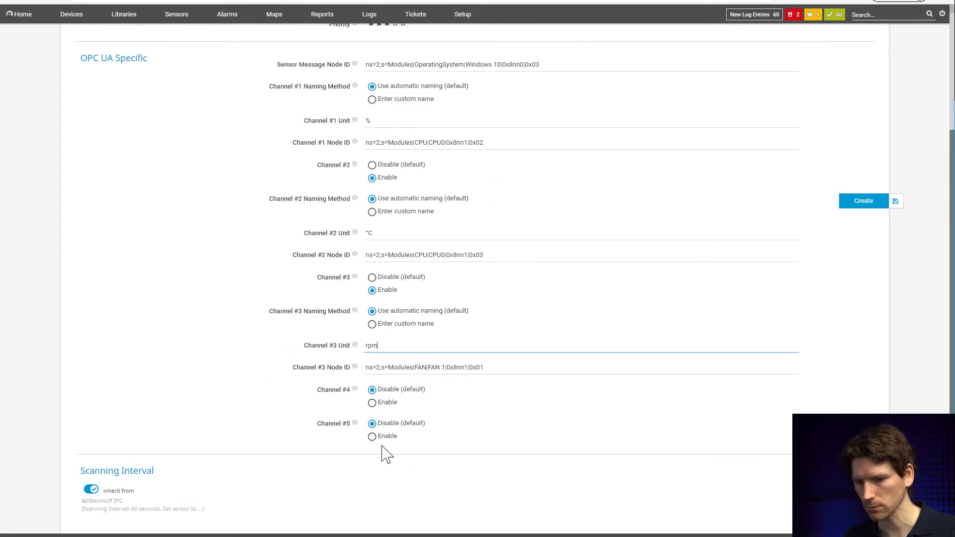
left_click(377, 404)
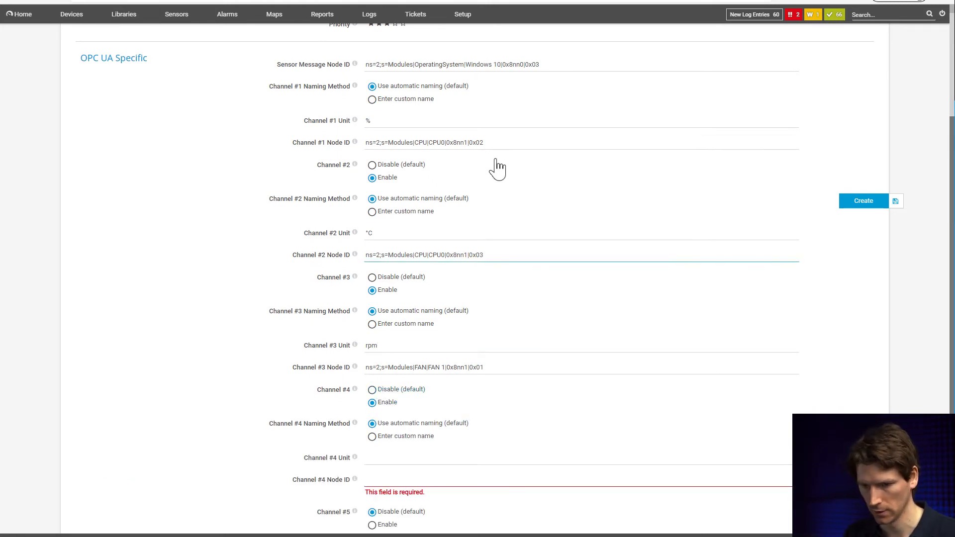
scroll(486, 239, "down", 2)
left_click(388, 398)
type("ns=2;s=Modules|Misc|Misc|0x8nn1|0x04")
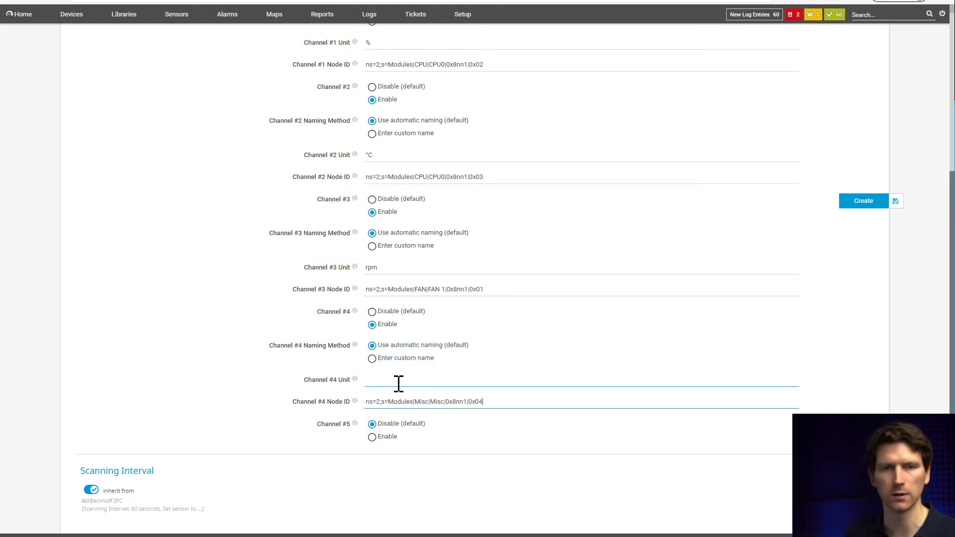
scroll(838, 299, "up", 5)
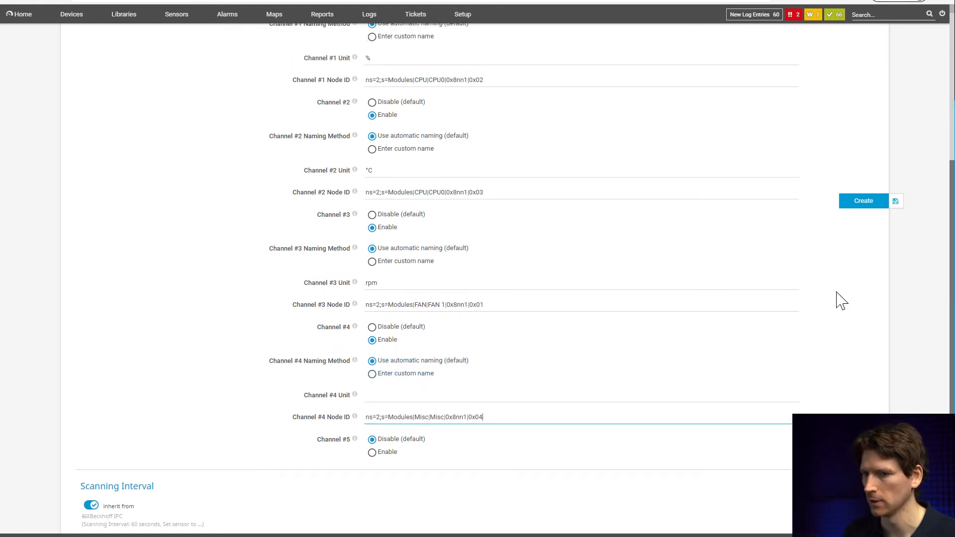
Step: Create the configured OPC UA sensor, open IPC Health from the device's sensor list and run an immediate scan
left_click(864, 203)
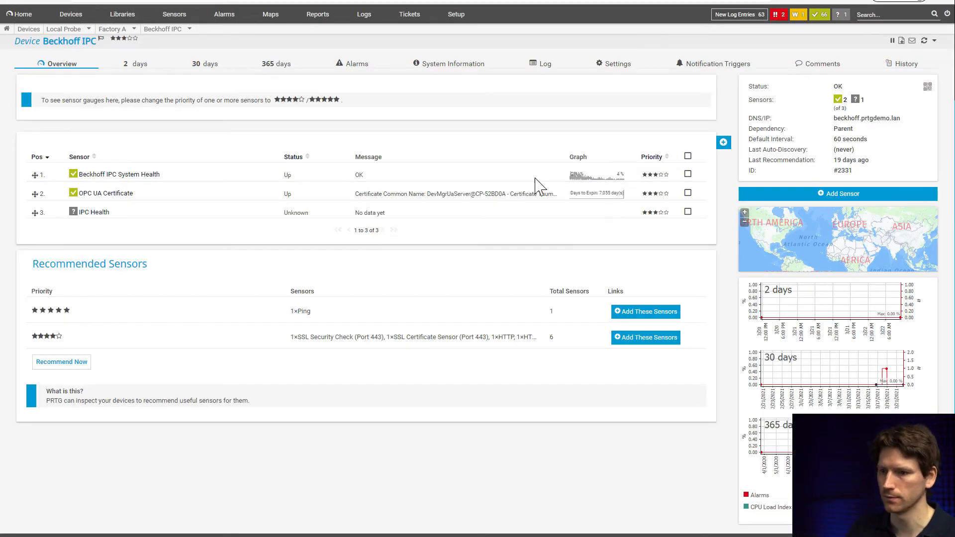
left_click(95, 213)
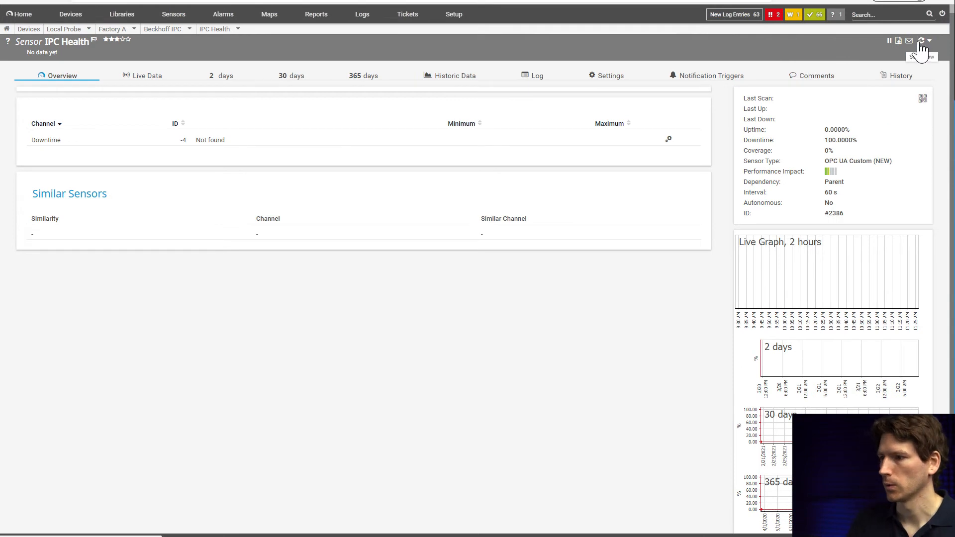
left_click(921, 44)
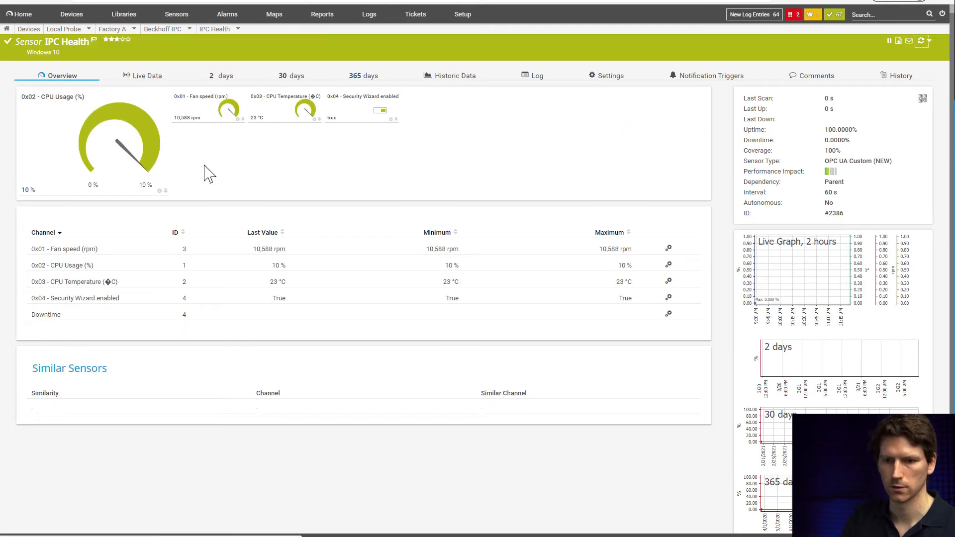
Step: Sort the IPC Health channels by ID and rename the CPU usage channel to CPU Usage
left_click(178, 232)
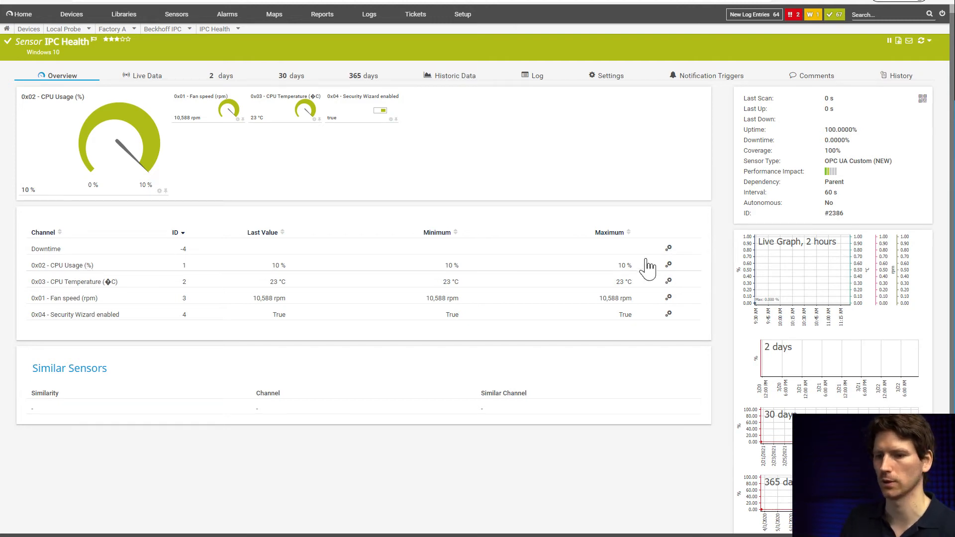
left_click(667, 265)
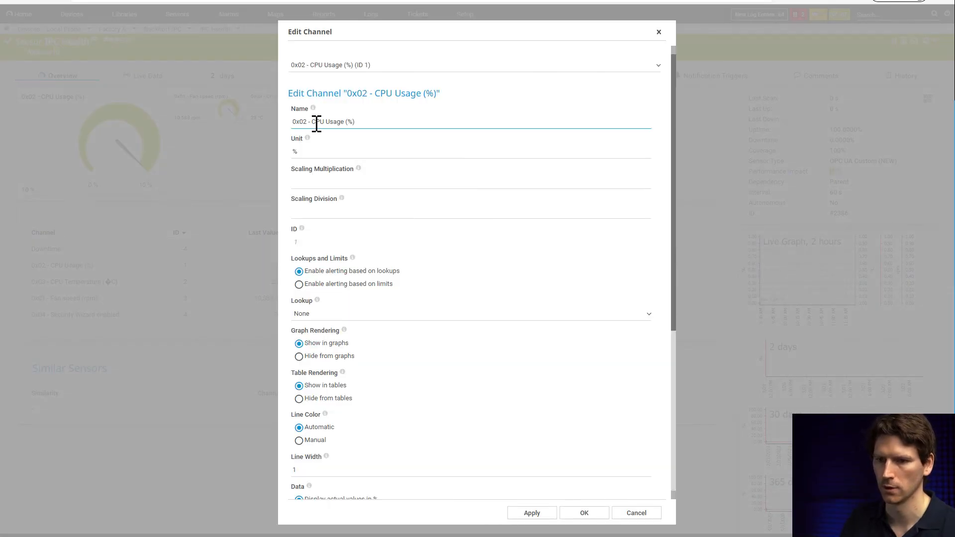
left_click_drag(312, 122, 267, 121)
key("BackSpace")
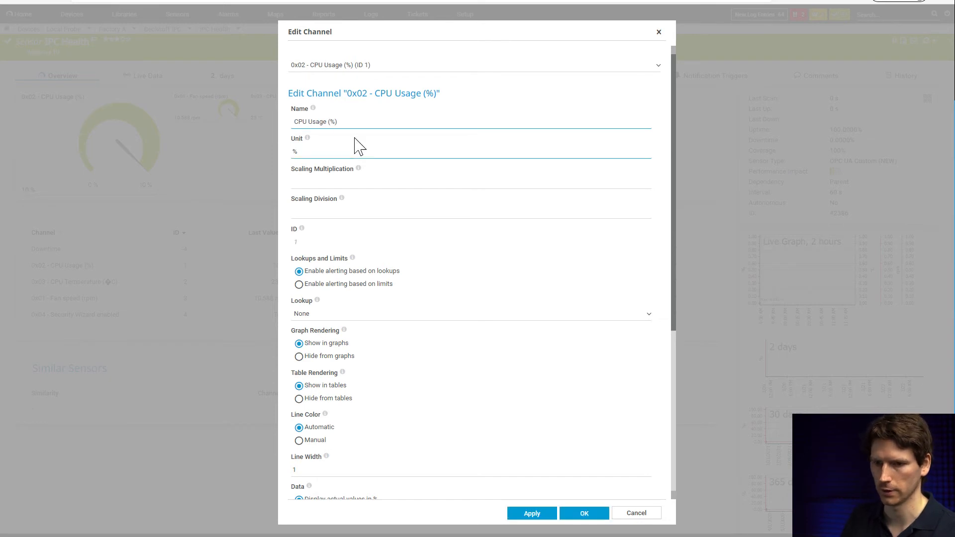
left_click_drag(343, 121, 323, 121)
key("BackSpace")
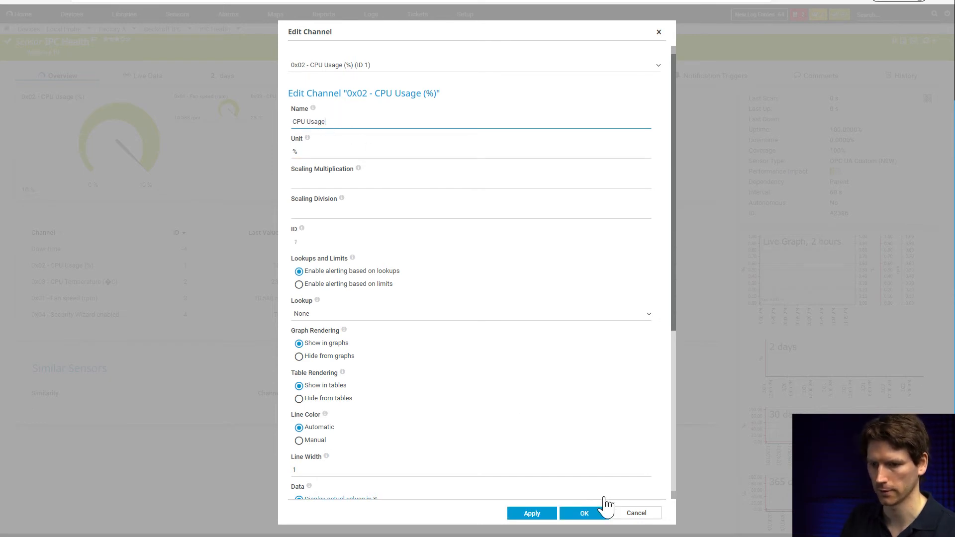
left_click(596, 512)
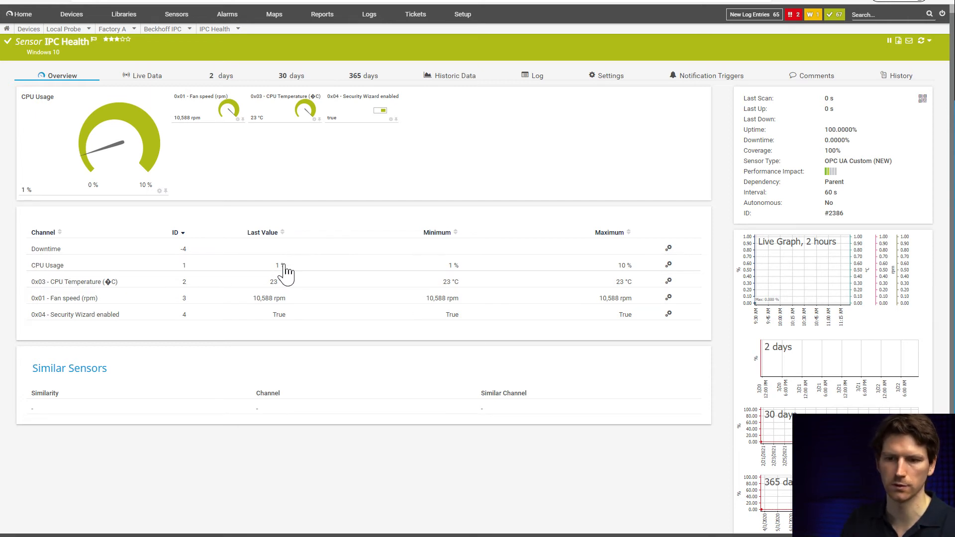
Step: Rename the IPC Health sensor's CPU temperature channel to CPU Temperature
left_click(668, 281)
left_click_drag(317, 127, 263, 126)
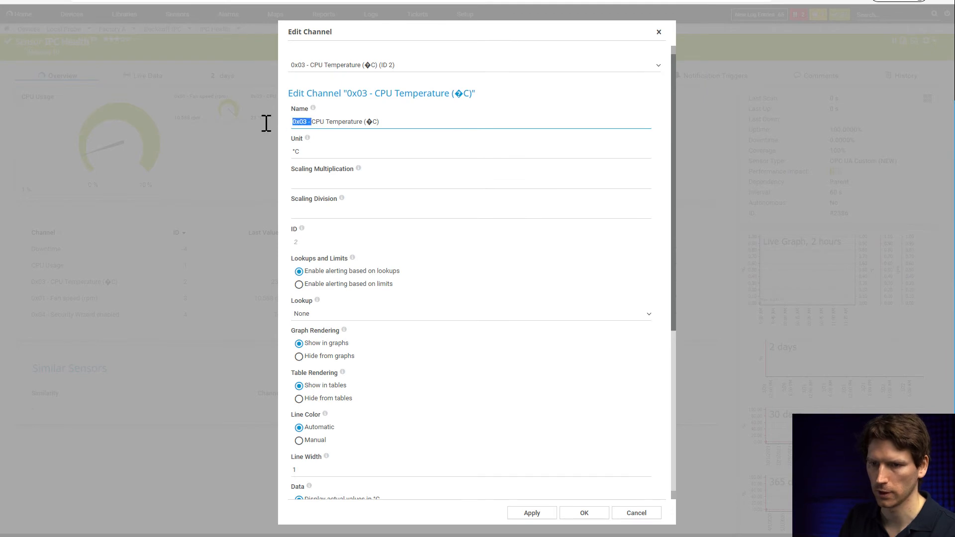
key("BackSpace")
left_click_drag(383, 126, 342, 124)
key("BackSpace")
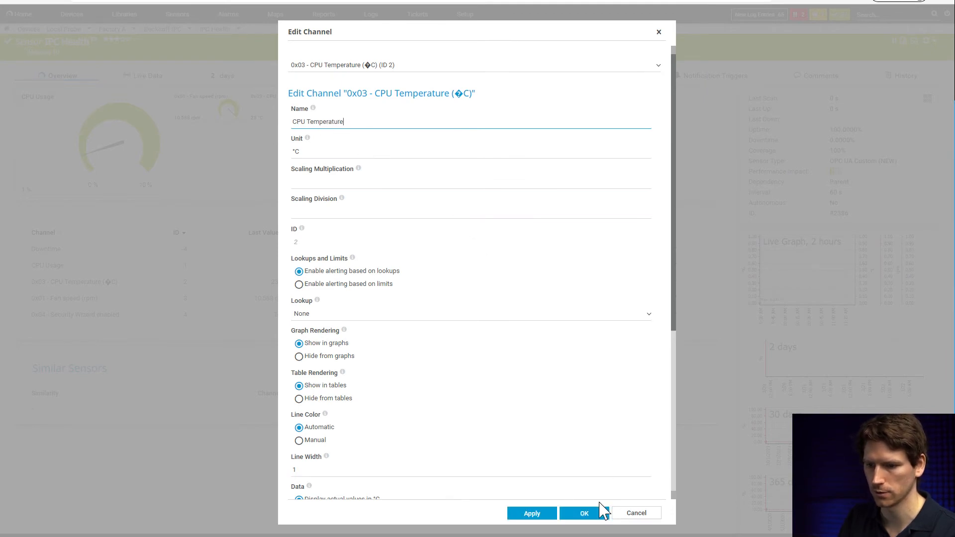
left_click(599, 512)
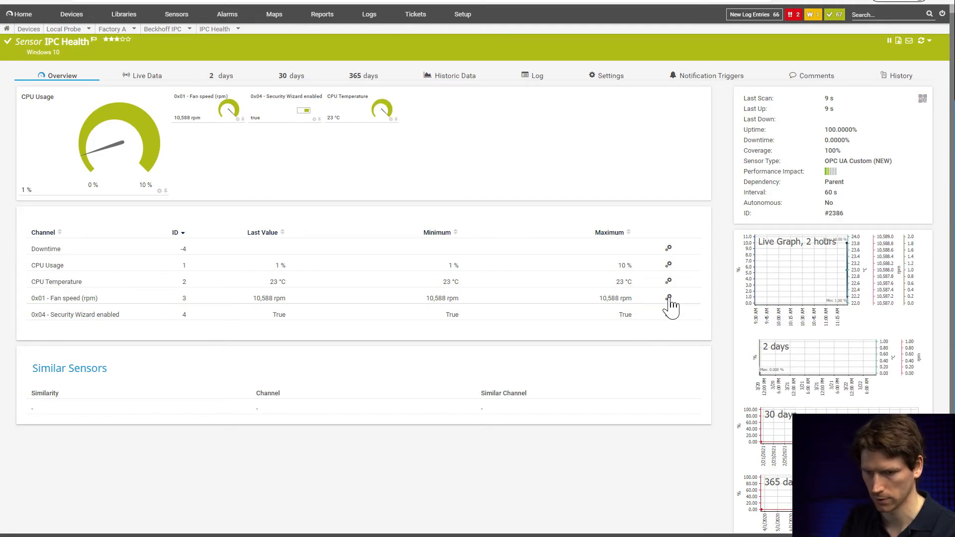
Step: Rename the IPC Health sensor's fan channel to Fan speed
left_click(669, 299)
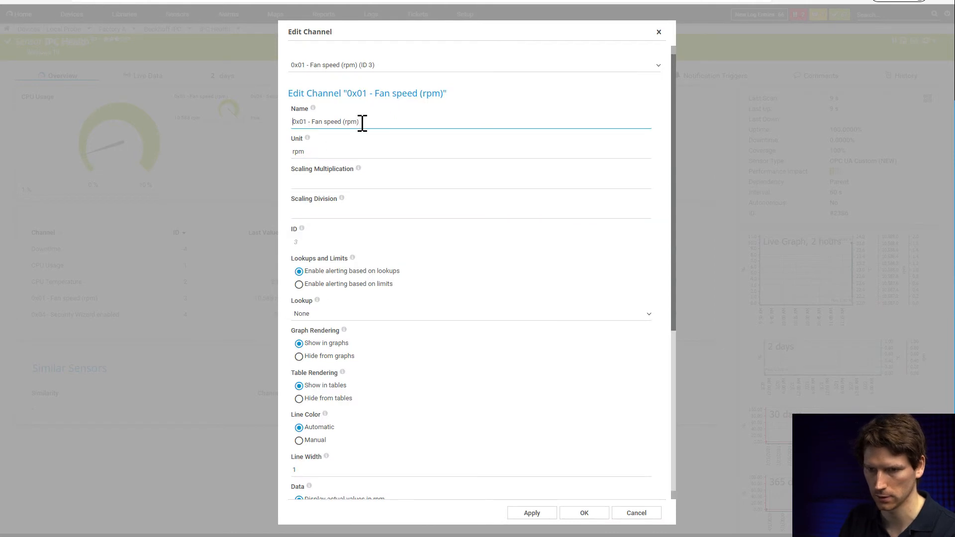
left_click_drag(314, 121, 239, 122)
key("BackSpace")
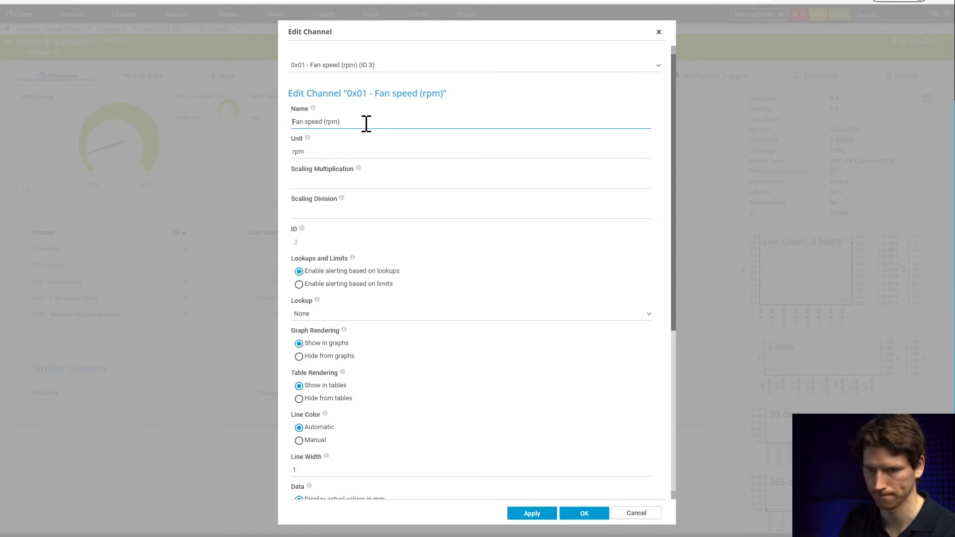
left_click_drag(328, 122, 323, 122)
key("BackSpace")
left_click(584, 513)
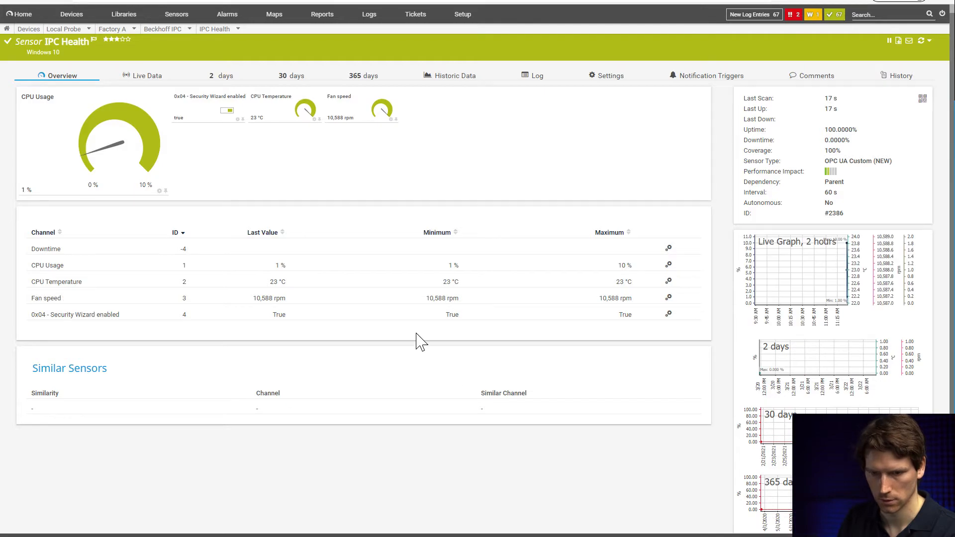
Step: Rename the channel with ID 4 to Security Wizard enabled
left_click(669, 314)
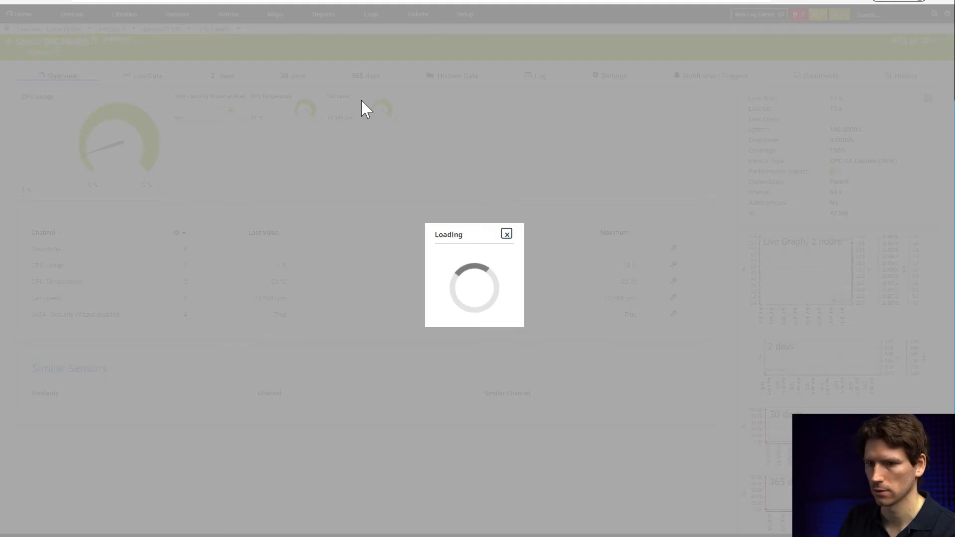
left_click_drag(312, 121, 234, 117)
key("BackSpace")
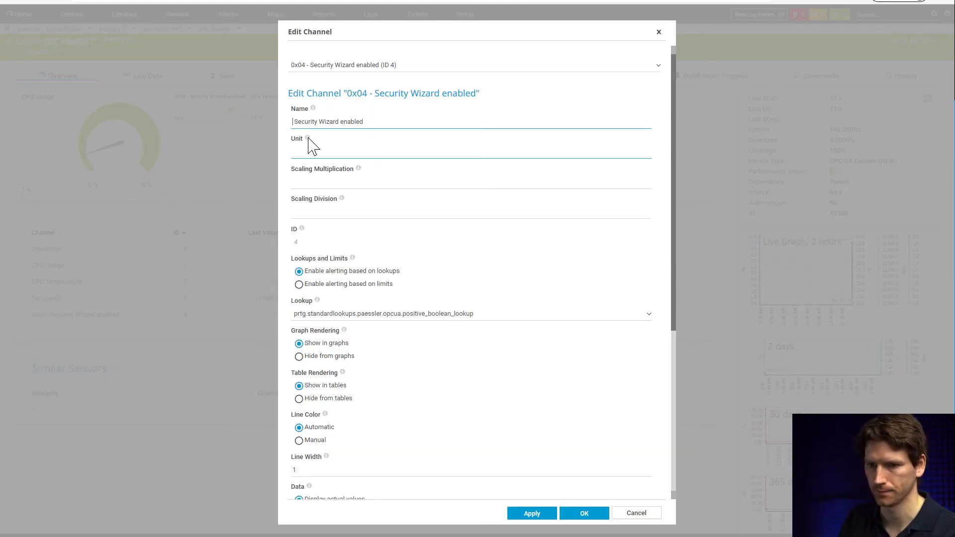
left_click(585, 518)
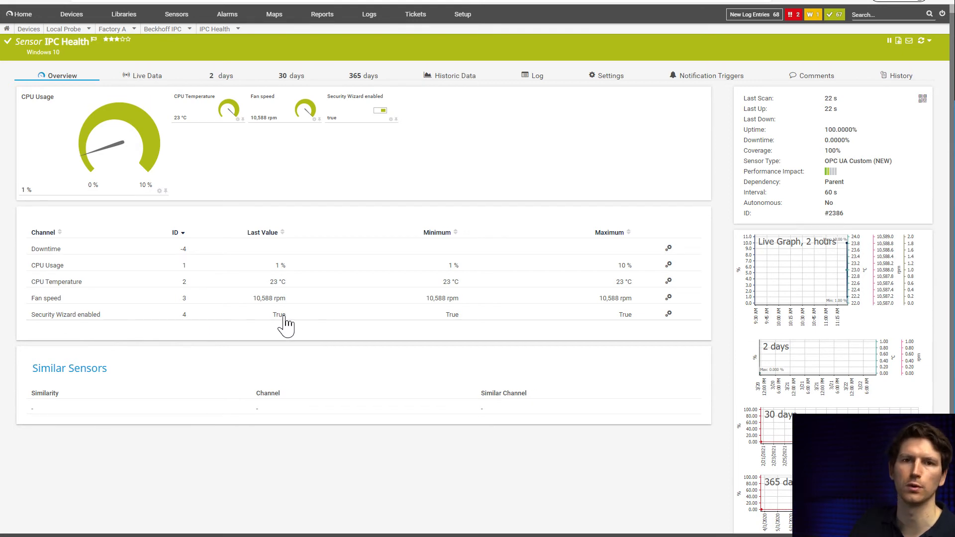
Step: Examine the lookup options available for the Security Wizard enabled channel, and leave its settings without saving
left_click(669, 315)
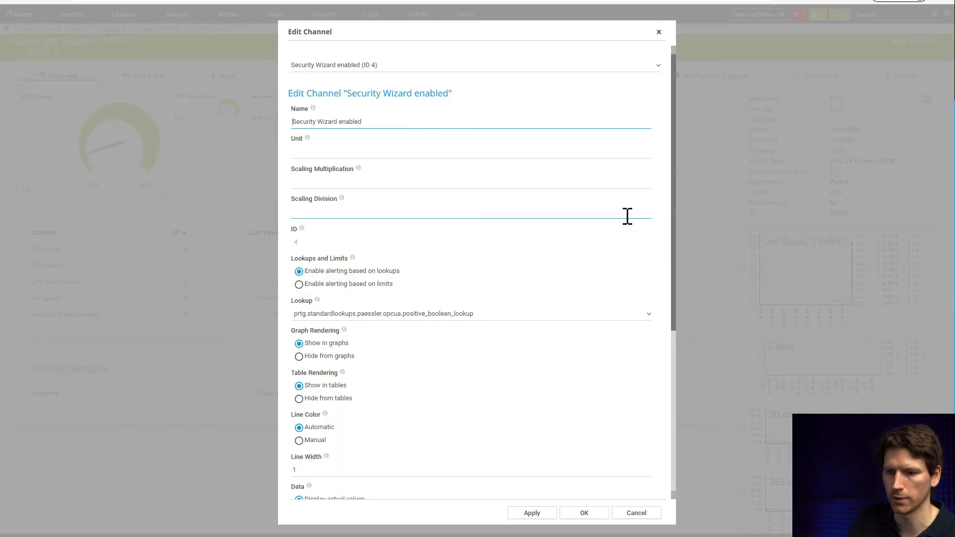
left_click(478, 317)
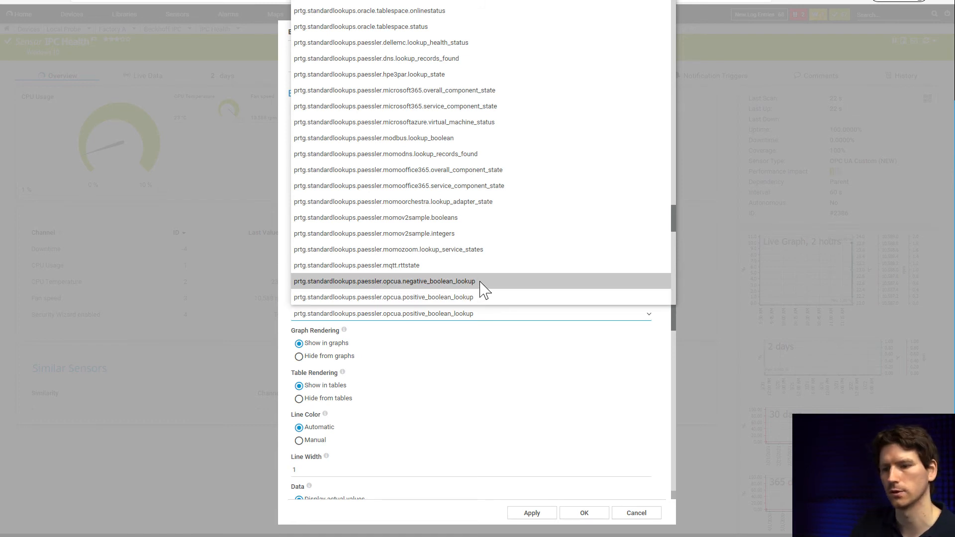
left_click(635, 514)
left_click(636, 514)
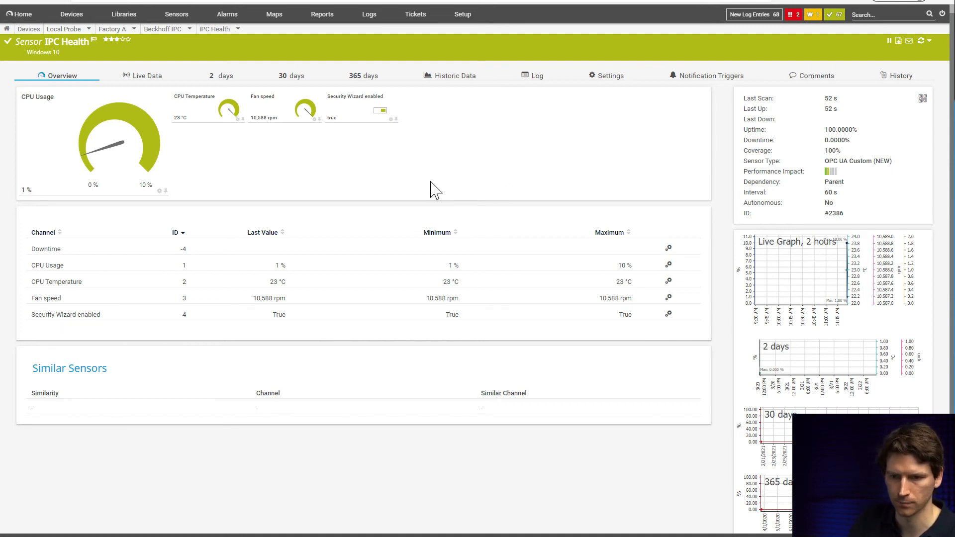
Step: Enable limit-based alerting for the CPU Temperature channel with an upper warning limit of 80 °C and an upper error limit of 100 °C
left_click(669, 281)
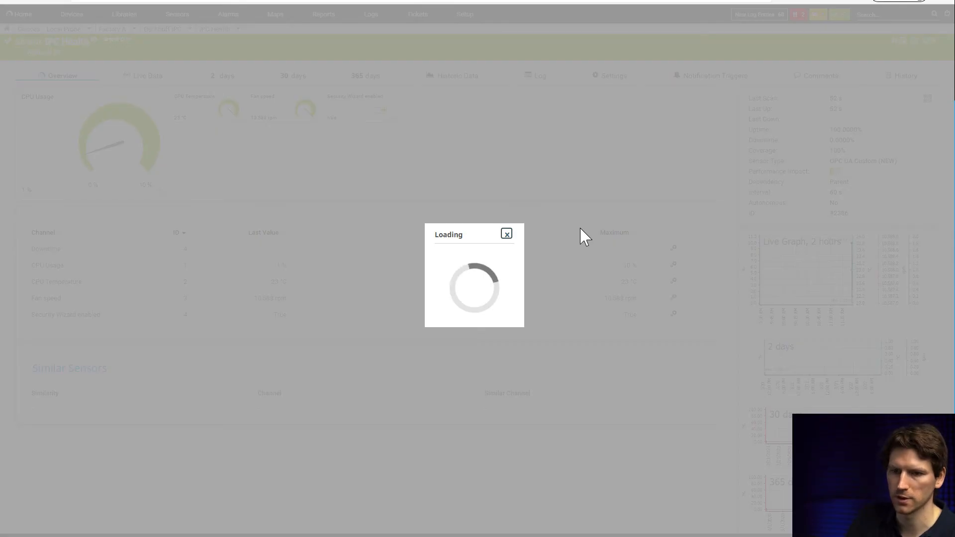
left_click(375, 284)
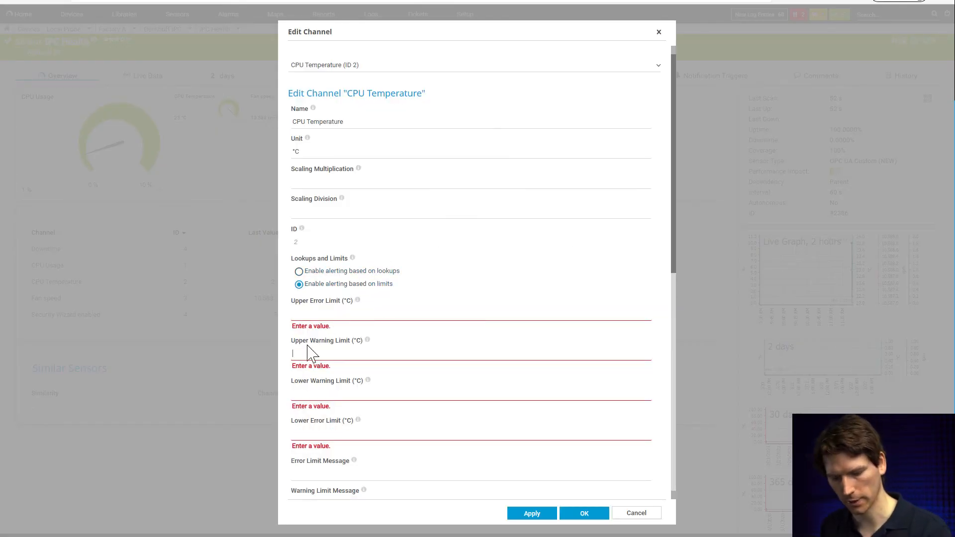
type("80")
left_click(303, 314)
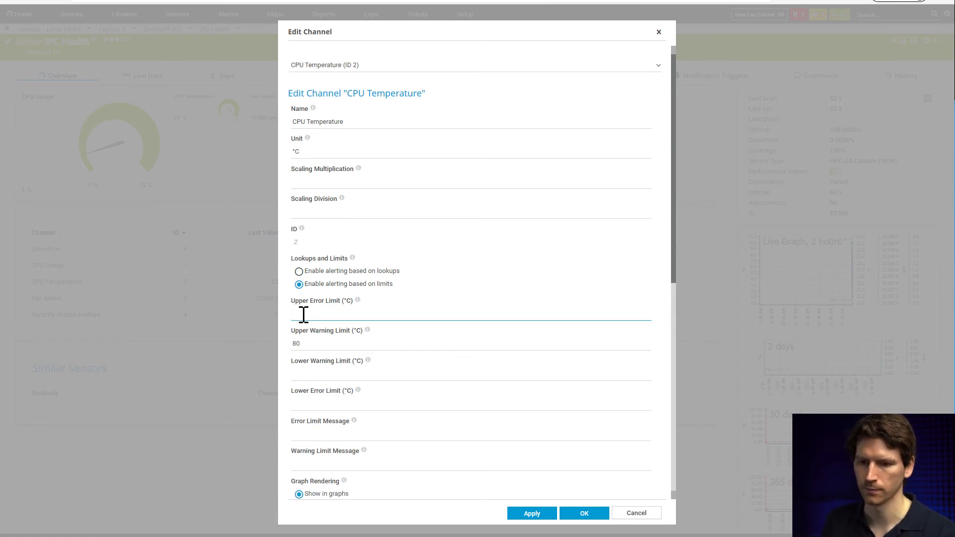
type("100")
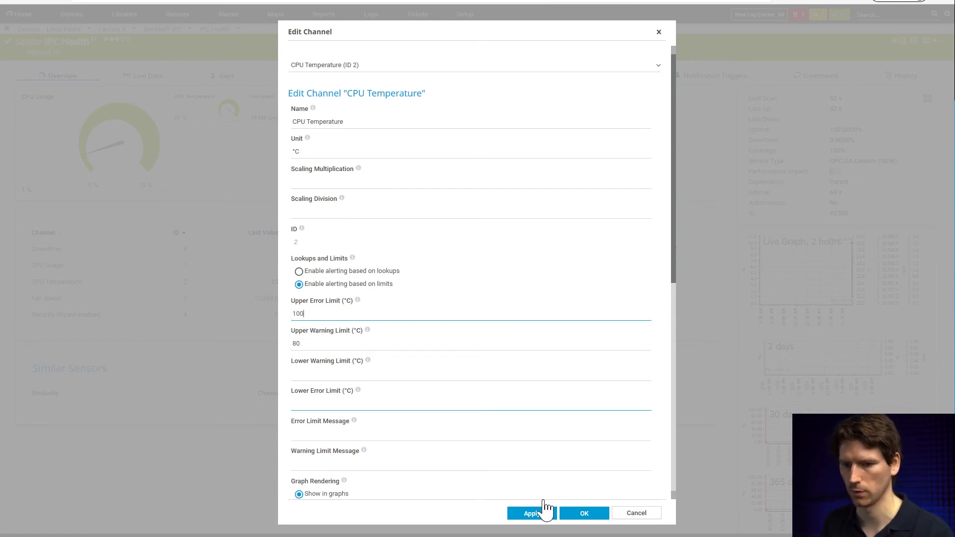
left_click(585, 514)
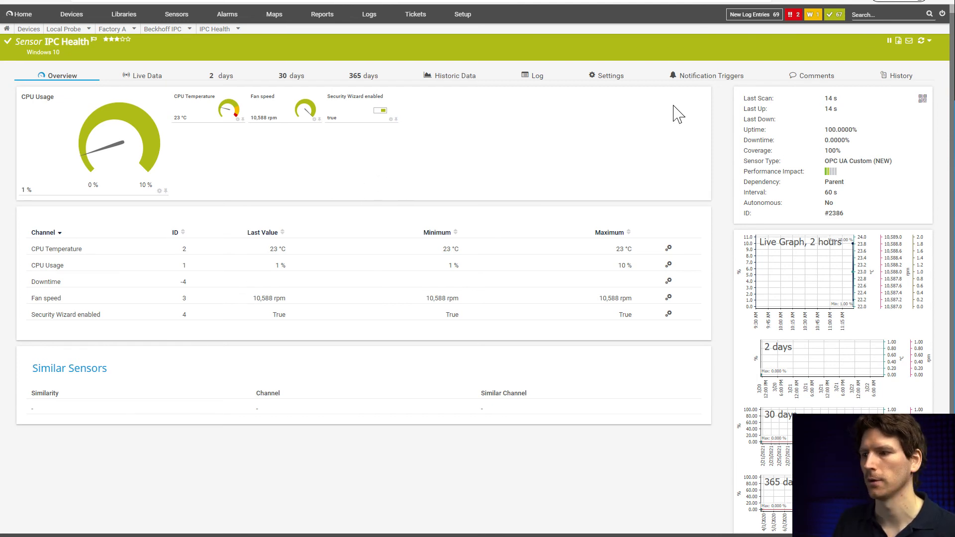
Step: Create a device template named IPC Template from the Beckhoff IPC device without excluding any sensors
mouse_move(168, 30)
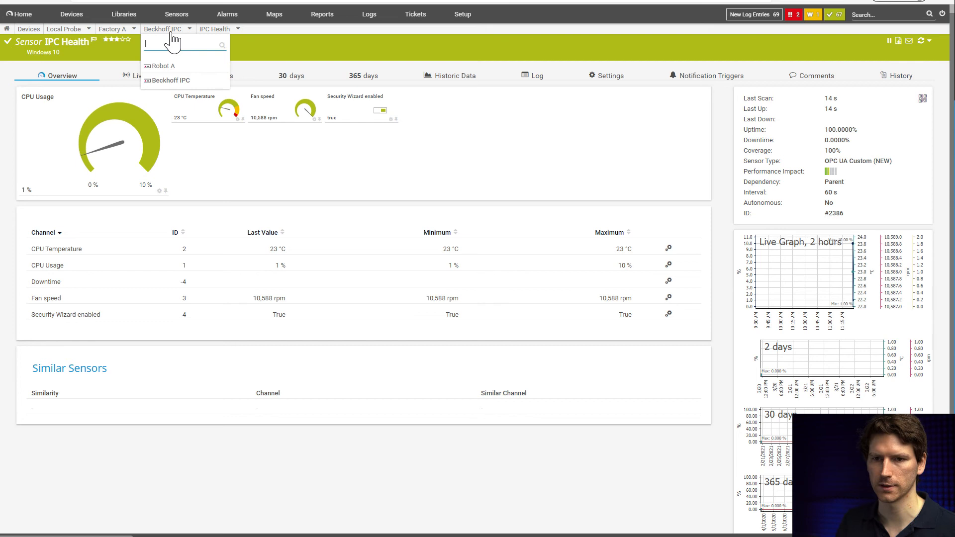
left_click(168, 81)
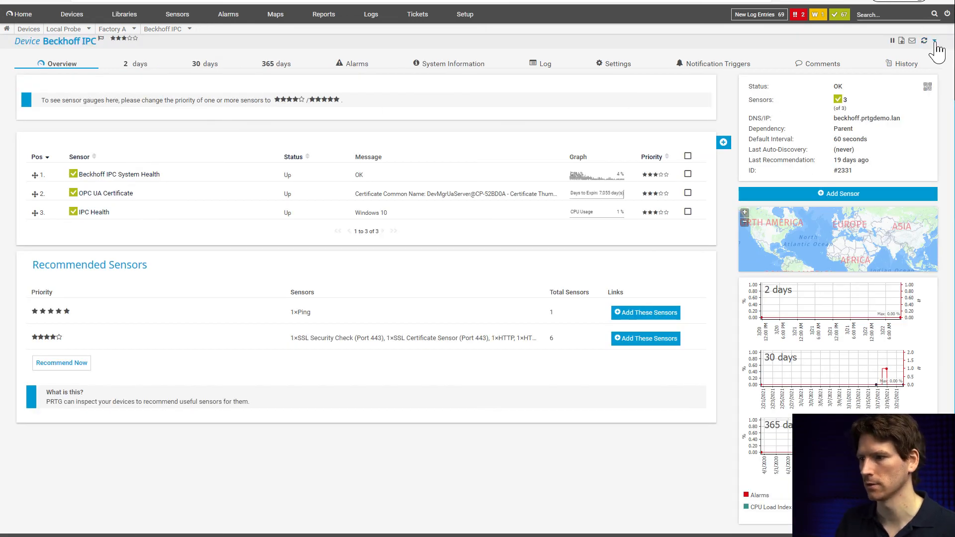
left_click(936, 43)
left_click(871, 110)
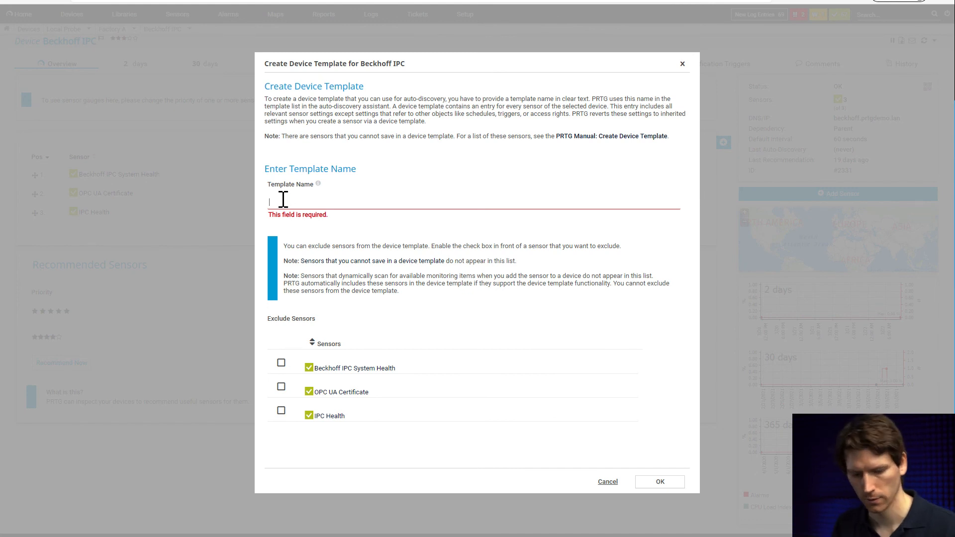
type("IPC Template")
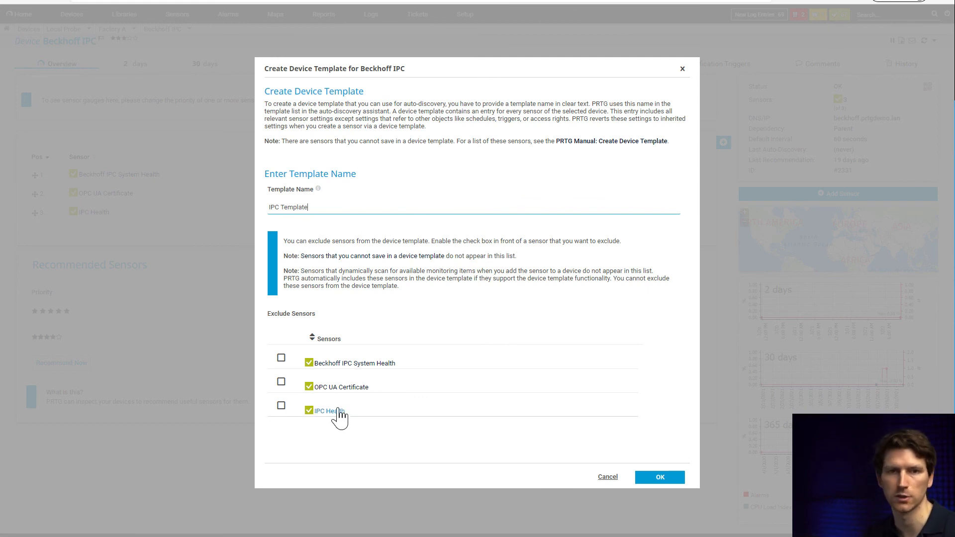
left_click(657, 479)
left_click(574, 313)
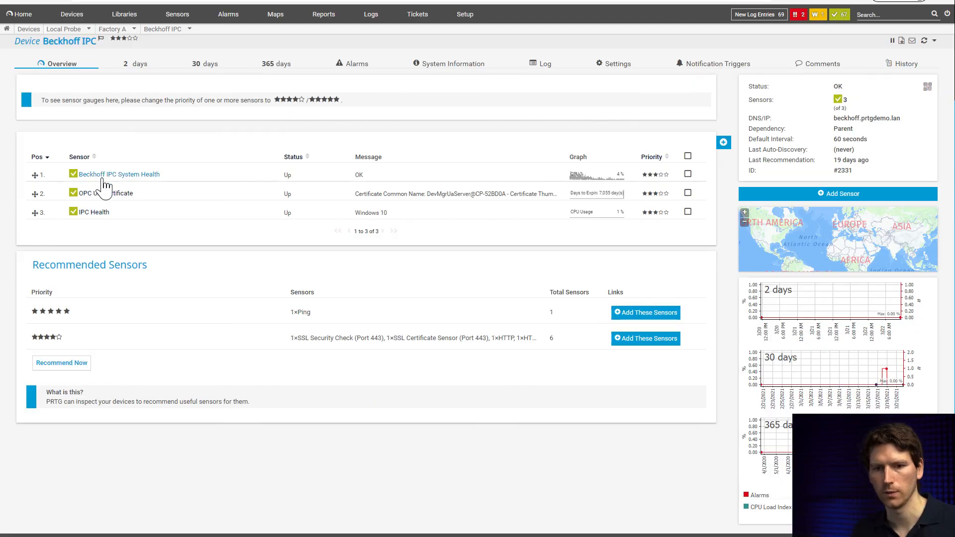
Step: Open the IPC Health sensor's overview from the Beckhoff IPC device
left_click(102, 214)
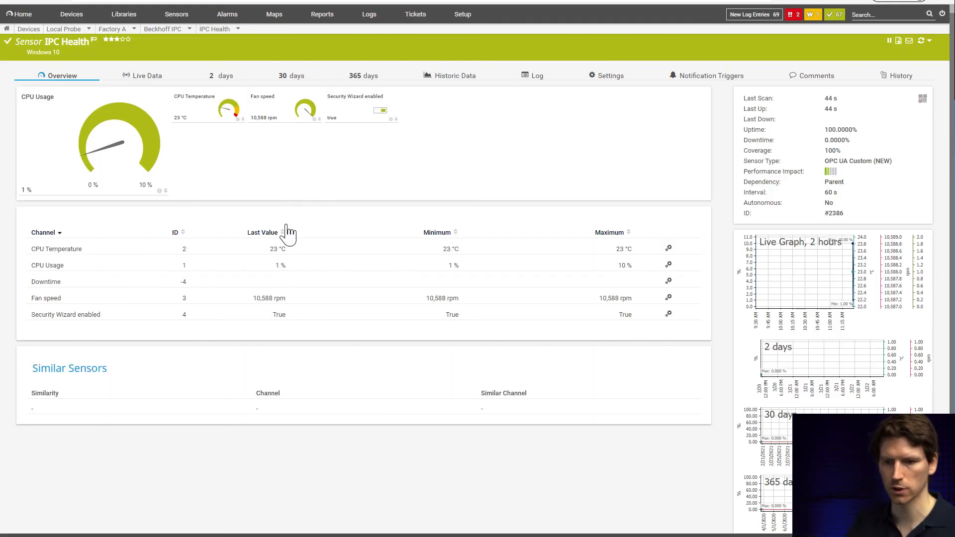